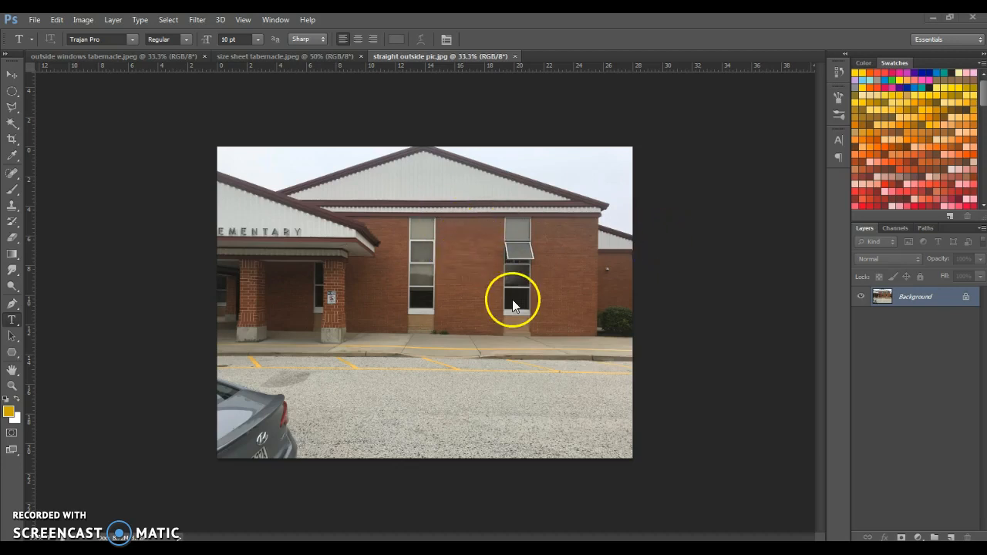
# Step: Duplicate the Background layer as Background copy and hide the original Background layer
pyautogui.rightClick(925, 300)
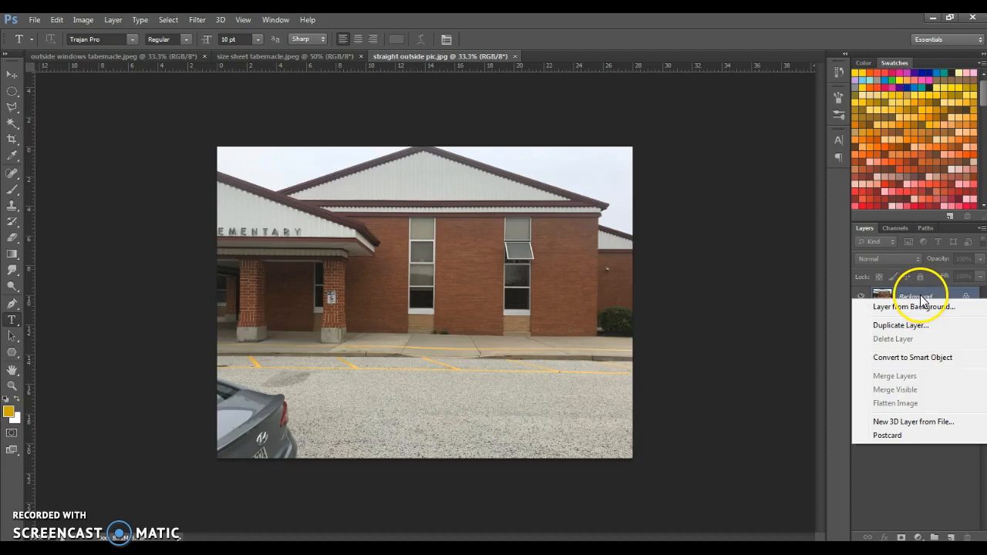
pyautogui.click(906, 324)
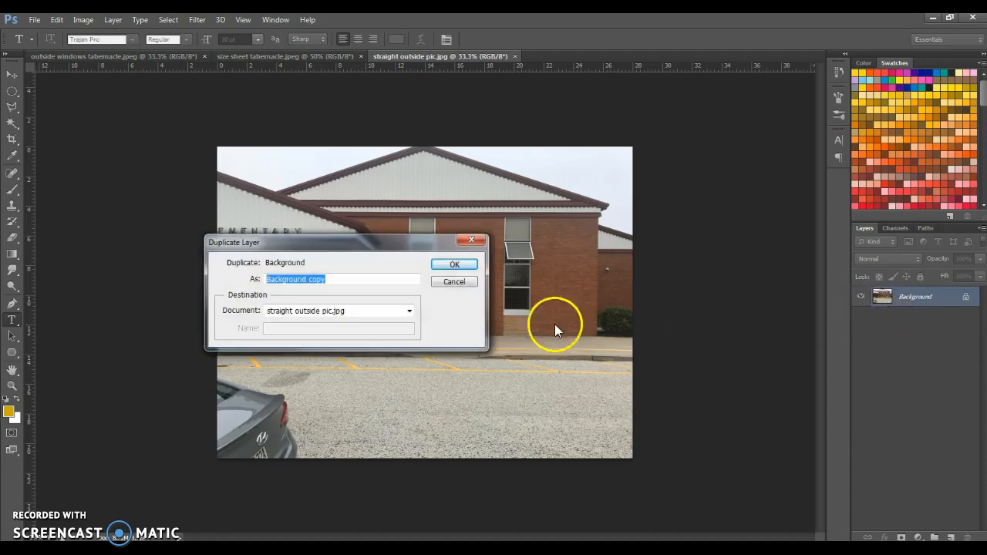
pyautogui.click(455, 265)
pyautogui.click(861, 317)
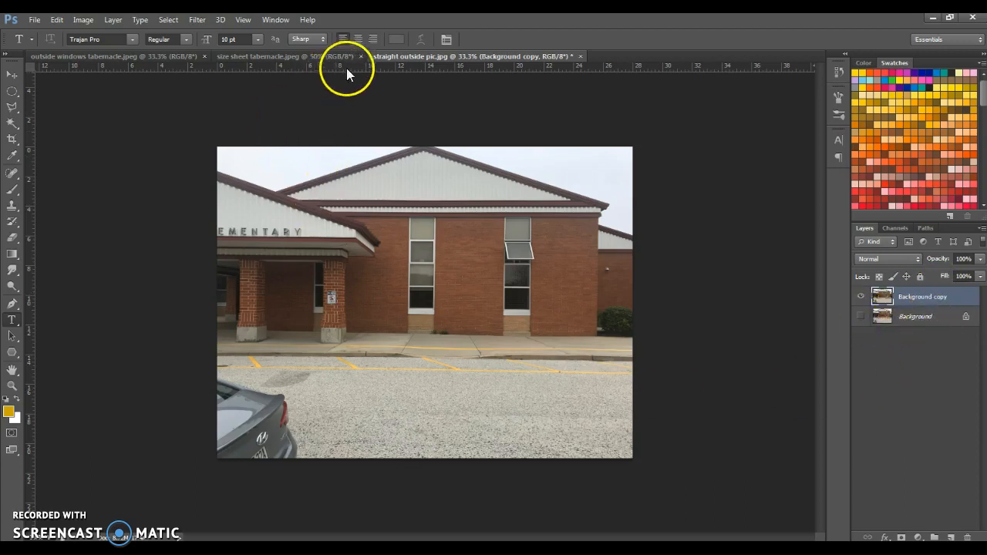
# Step: Place horizontal guides at the windows' top edge and first crossbar, and vertical guides beside the left window and at the right window's outer edge
pyautogui.moveTo(350, 77); pyautogui.dragTo(424, 240)
pyautogui.moveTo(31, 315); pyautogui.dragTo(407, 287)
pyautogui.moveTo(31, 308); pyautogui.dragTo(424, 301)
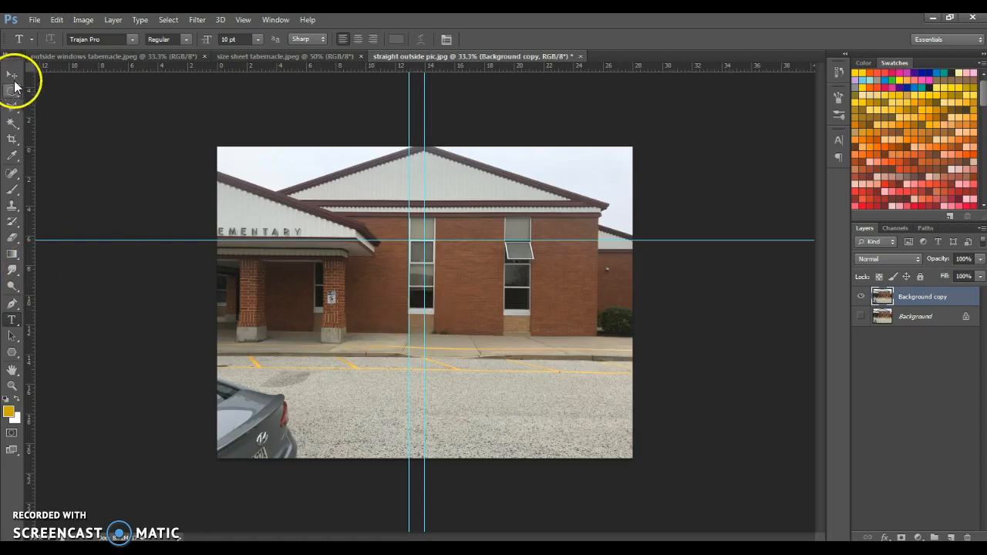
pyautogui.click(12, 74)
pyautogui.moveTo(423, 347); pyautogui.dragTo(529, 339)
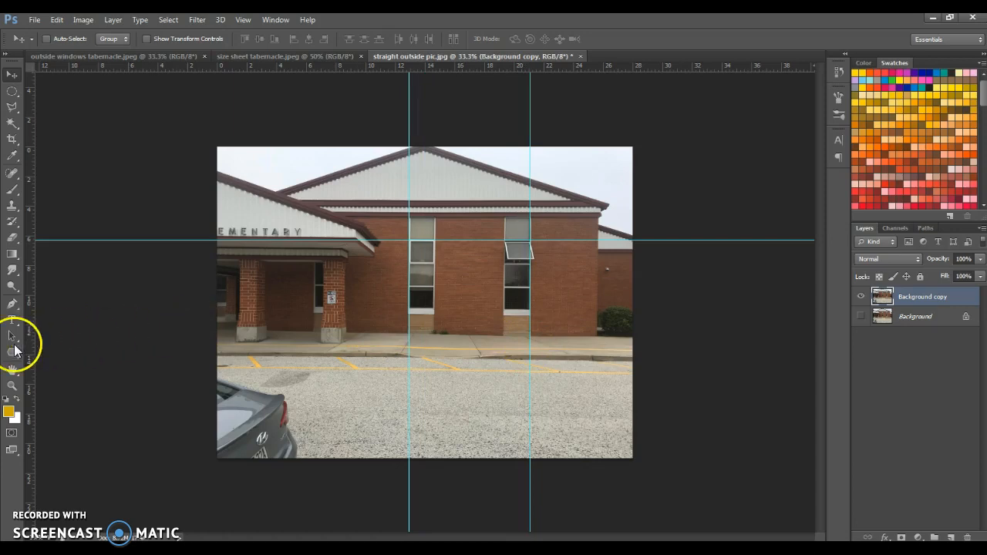
pyautogui.moveTo(28, 342); pyautogui.dragTo(437, 313)
pyautogui.moveTo(481, 65); pyautogui.dragTo(488, 215)
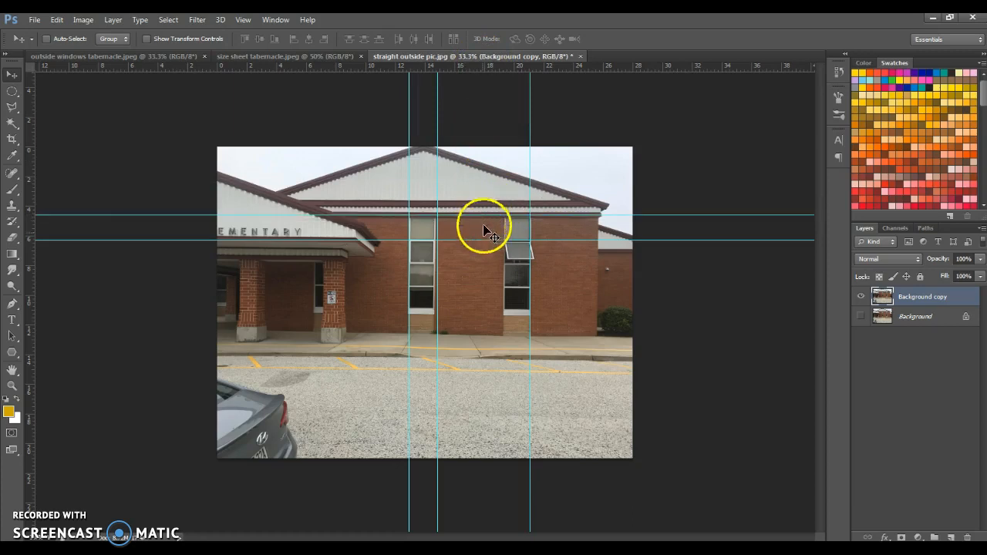
# Step: Add a horizontal guide just below the sills of the two brick-wall windows
pyautogui.scroll(5, 409, 260)
pyautogui.scroll(3, 379, 262)
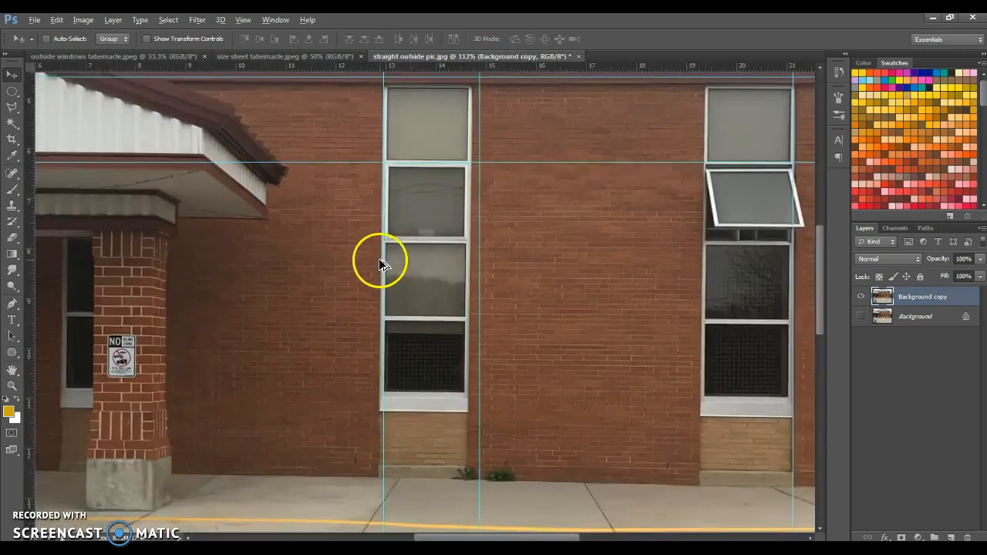
pyautogui.scroll(-1, 342, 377)
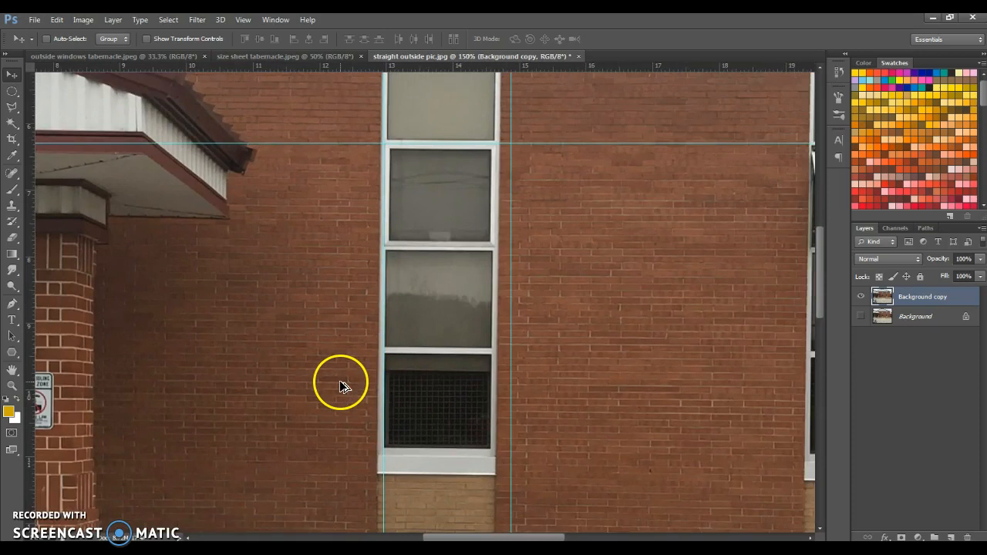
pyautogui.scroll(-1, 340, 382)
pyautogui.scroll(-5, 383, 314)
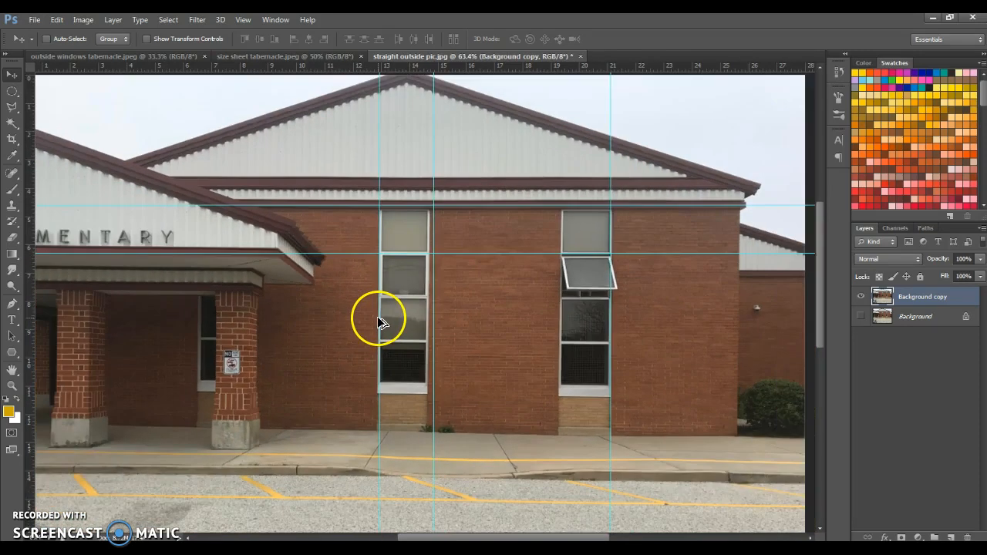
pyautogui.scroll(-1, 345, 266)
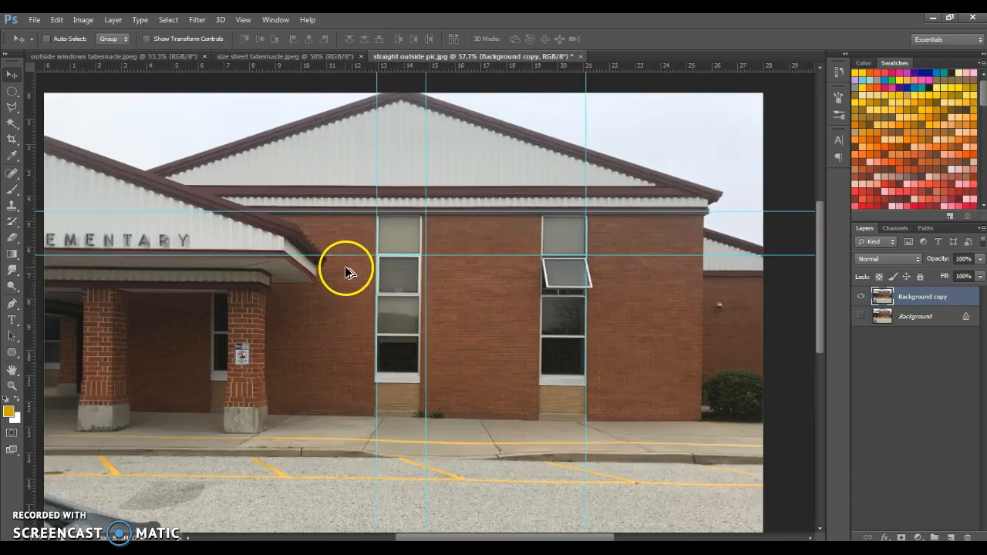
pyautogui.scroll(-1, 341, 264)
pyautogui.scroll(-1, 522, 326)
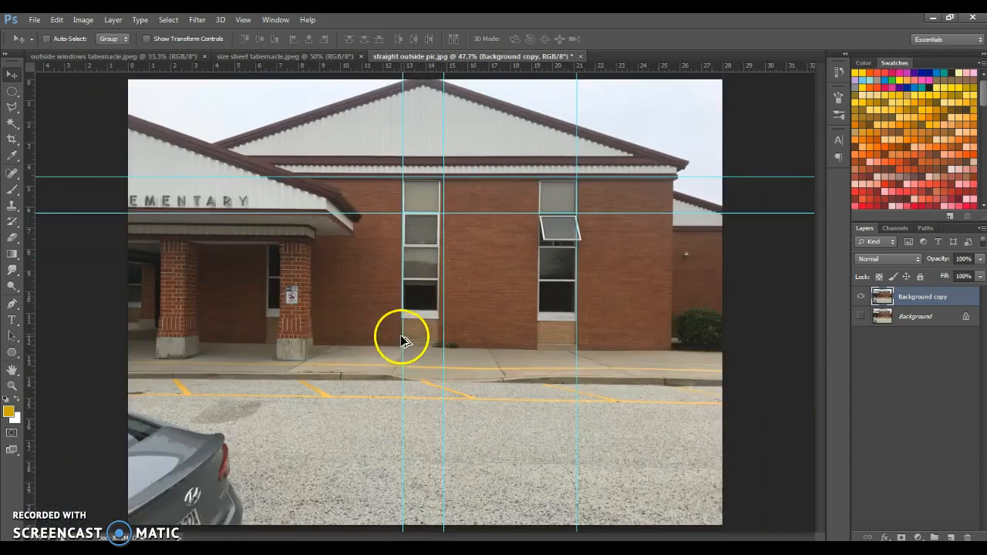
pyautogui.moveTo(514, 68); pyautogui.dragTo(599, 324)
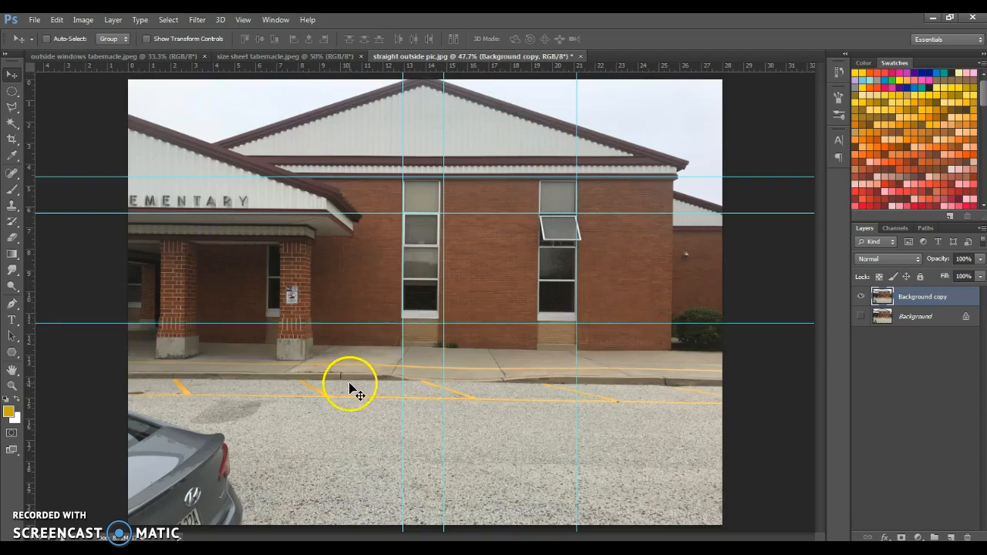
# Step: Select a rectangular area around both brick-wall windows, from the roof trim down to the sidewalk, with the Rectangular Marquee tool
pyautogui.scroll(-3, 347, 394)
pyautogui.click(12, 91)
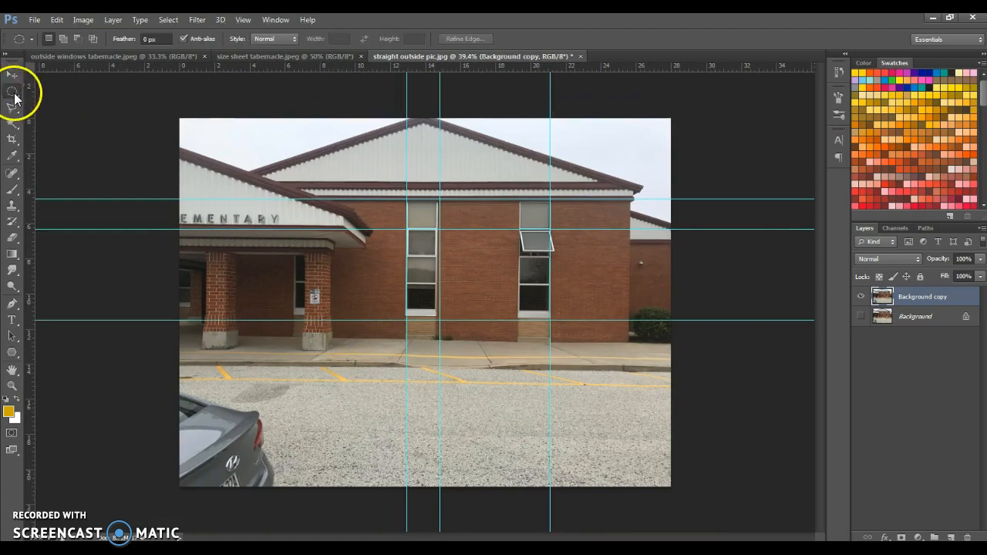
pyautogui.rightClick(15, 93)
pyautogui.click(69, 92)
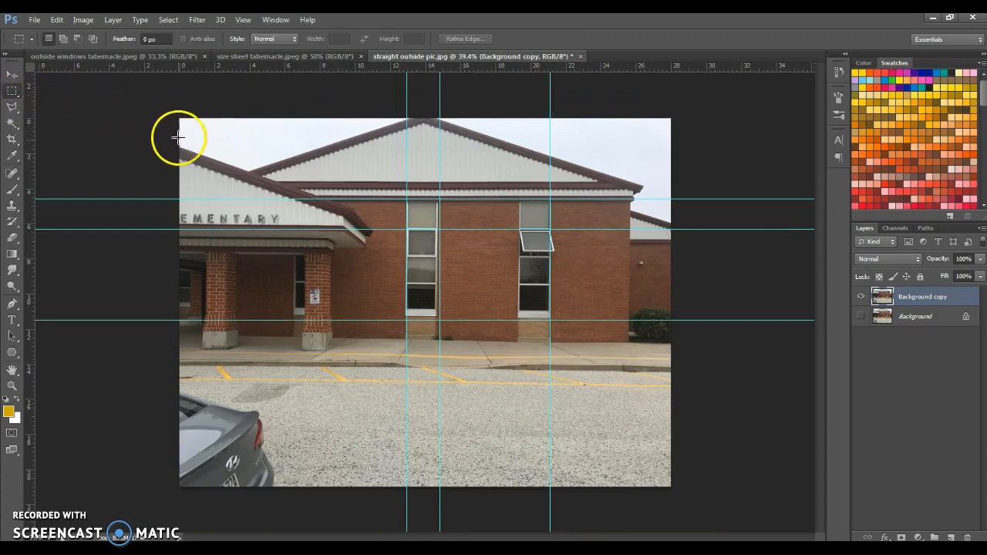
pyautogui.moveTo(163, 168); pyautogui.dragTo(539, 325)
pyautogui.click(290, 268)
pyautogui.moveTo(248, 175); pyautogui.dragTo(613, 363)
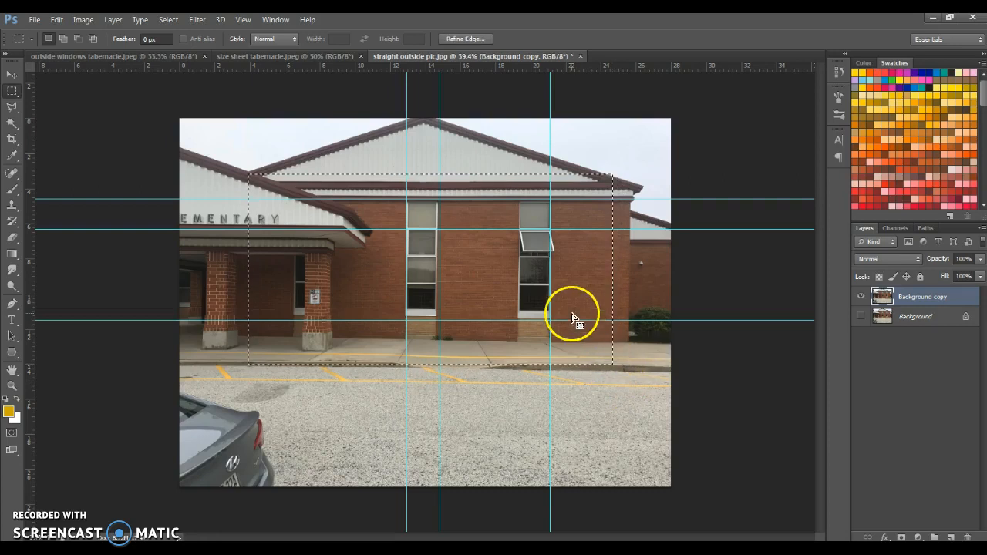
# Step: Cut the selected wall area onto its own layer and hide the Background copy layer
pyautogui.rightClick(571, 313)
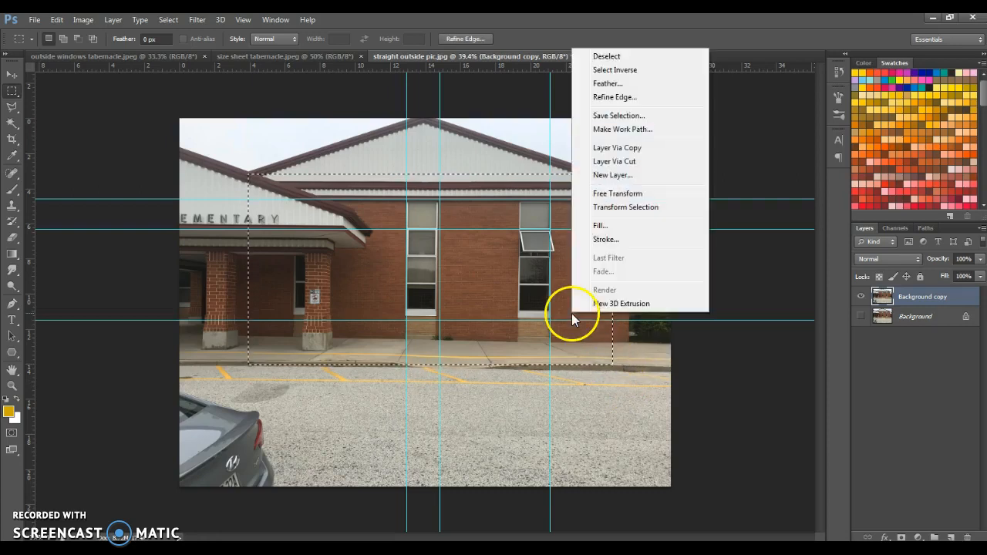
pyautogui.click(648, 164)
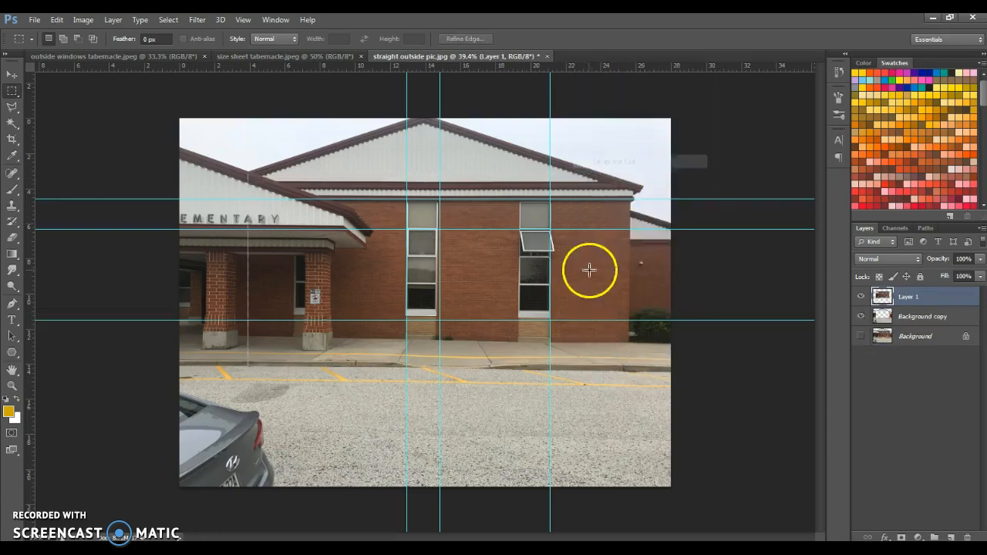
pyautogui.click(859, 318)
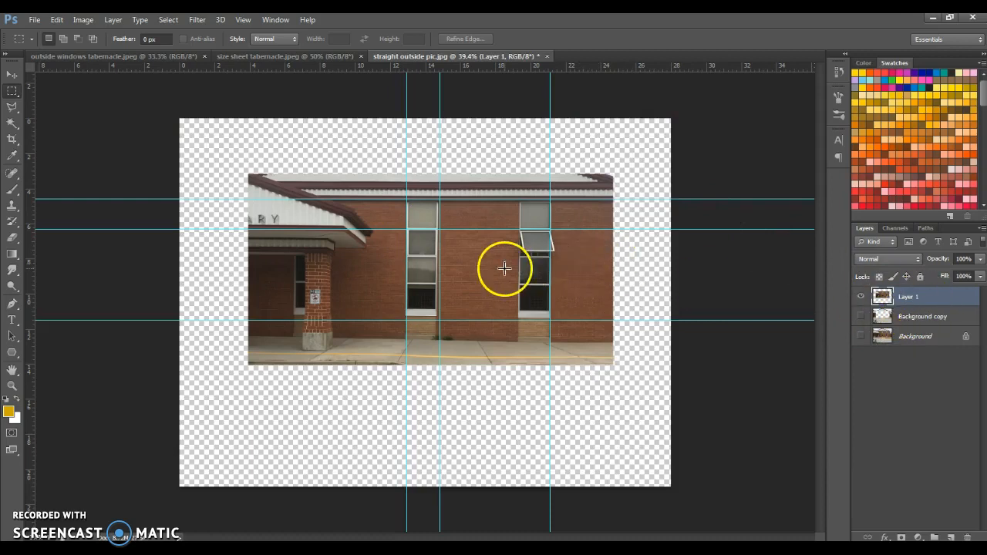
# Step: Apply a Perspective transform to Layer 1, shortening its right side and enlarging its left, and shift it so the left window meets the guides
pyautogui.click(11, 75)
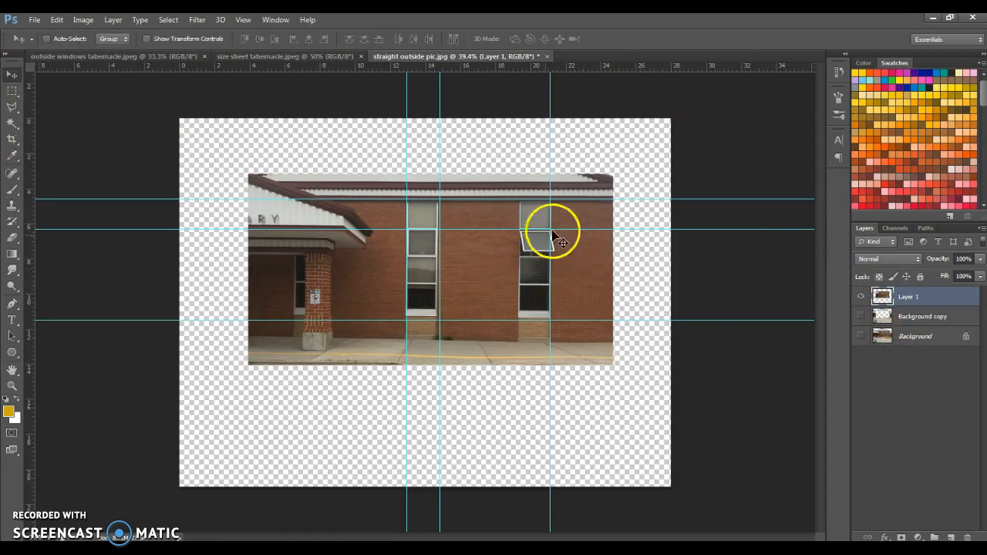
pyautogui.scroll(2, 477, 241)
pyautogui.click(58, 20)
pyautogui.moveTo(155, 262)
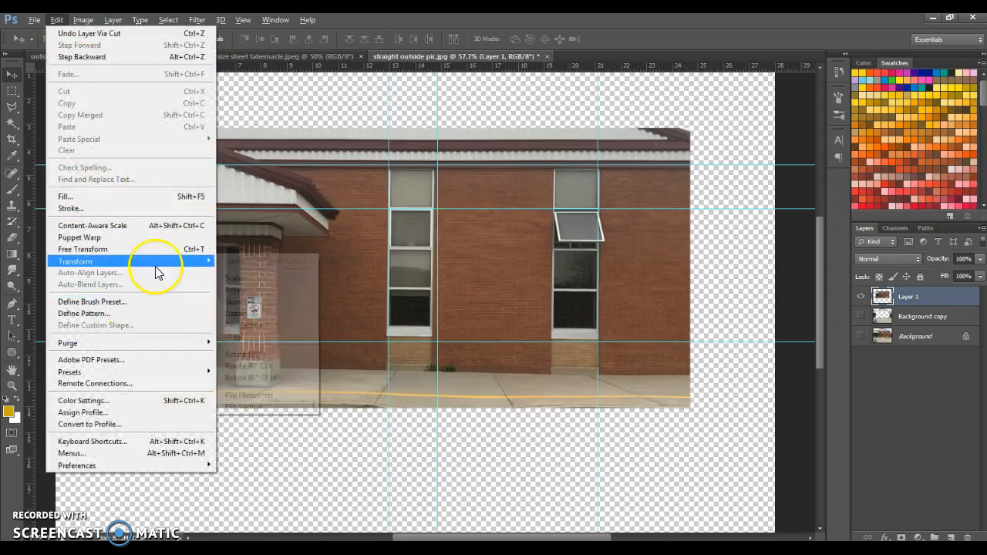
pyautogui.click(282, 325)
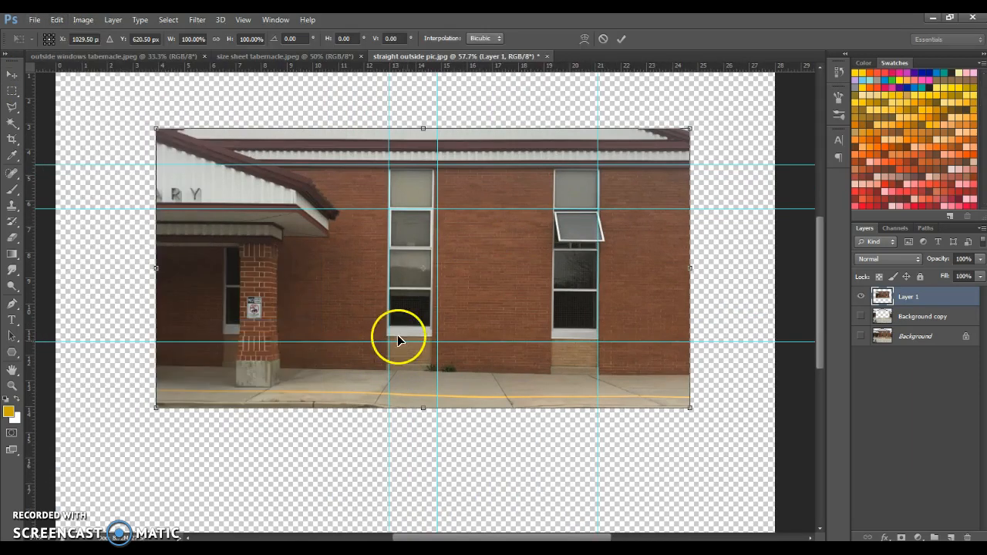
pyautogui.moveTo(692, 410); pyautogui.dragTo(691, 397)
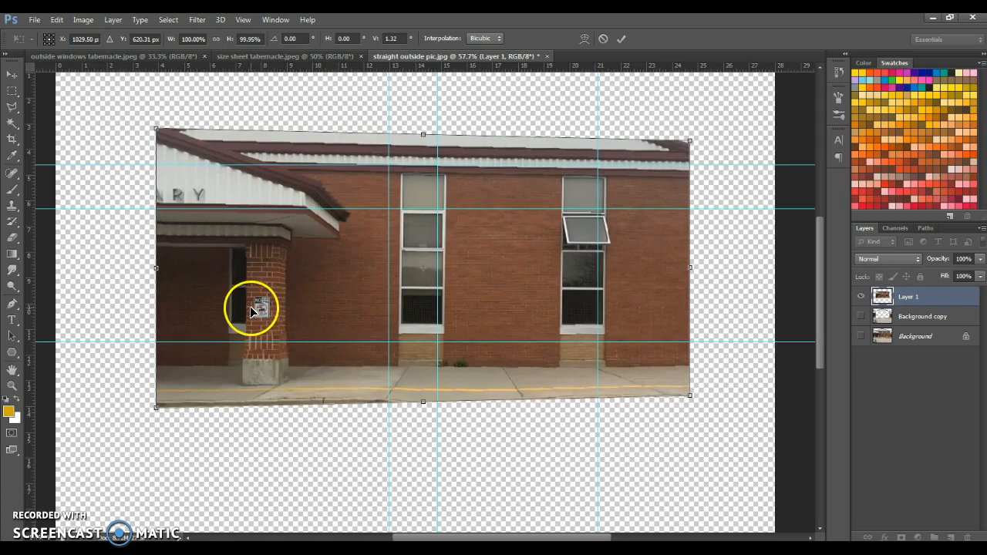
pyautogui.moveTo(153, 411); pyautogui.dragTo(156, 414)
pyautogui.click(515, 279)
pyautogui.moveTo(620, 281); pyautogui.dragTo(609, 283)
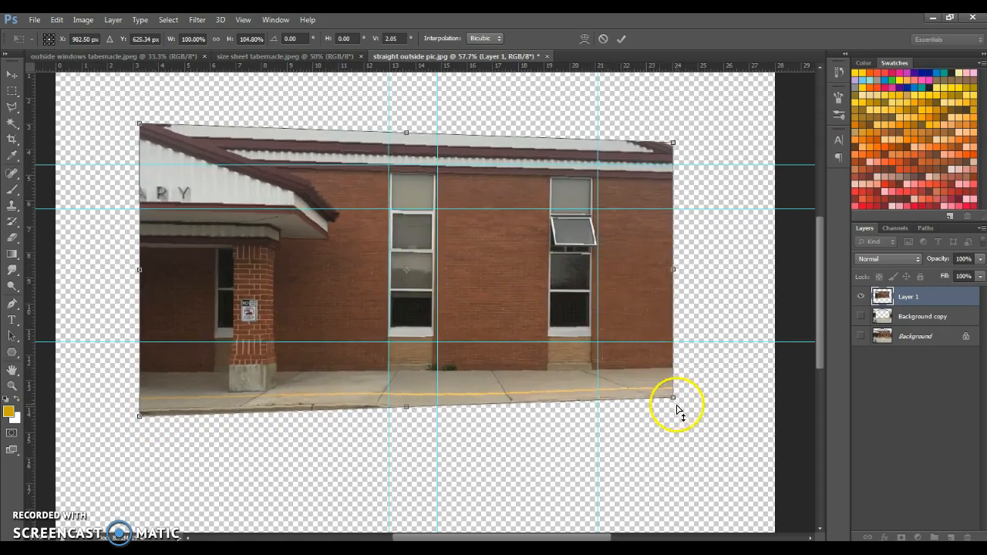
pyautogui.press('Return')
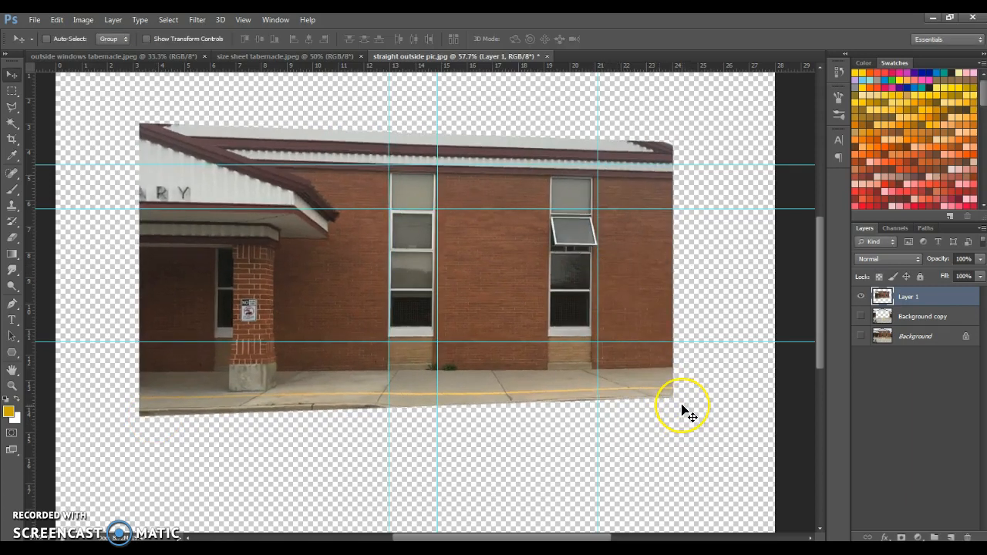
# Step: Free-transform Layer 1 with a rotation of about -0.56° and shift it slightly downward
pyautogui.hotkey('ctrl', 't')
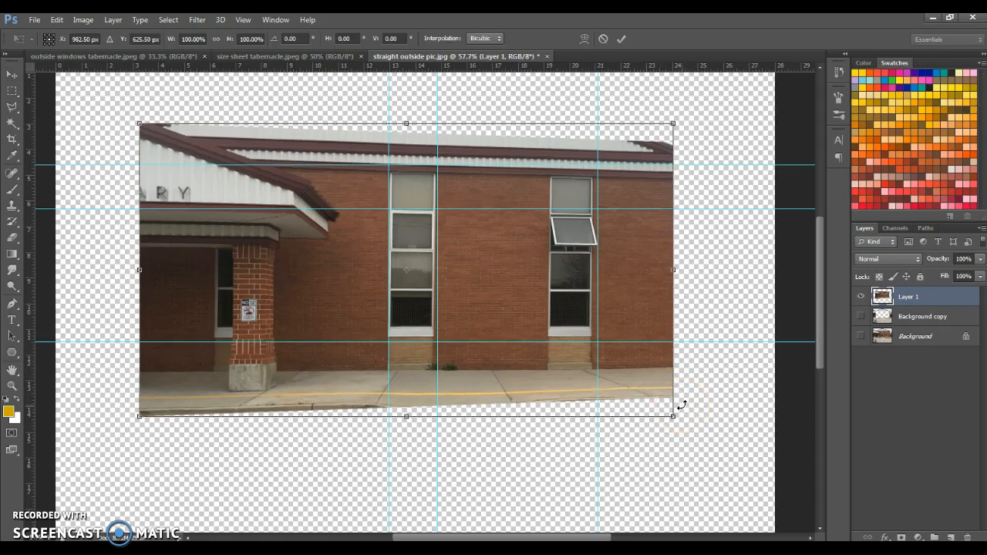
pyautogui.moveTo(688, 420); pyautogui.dragTo(690, 408)
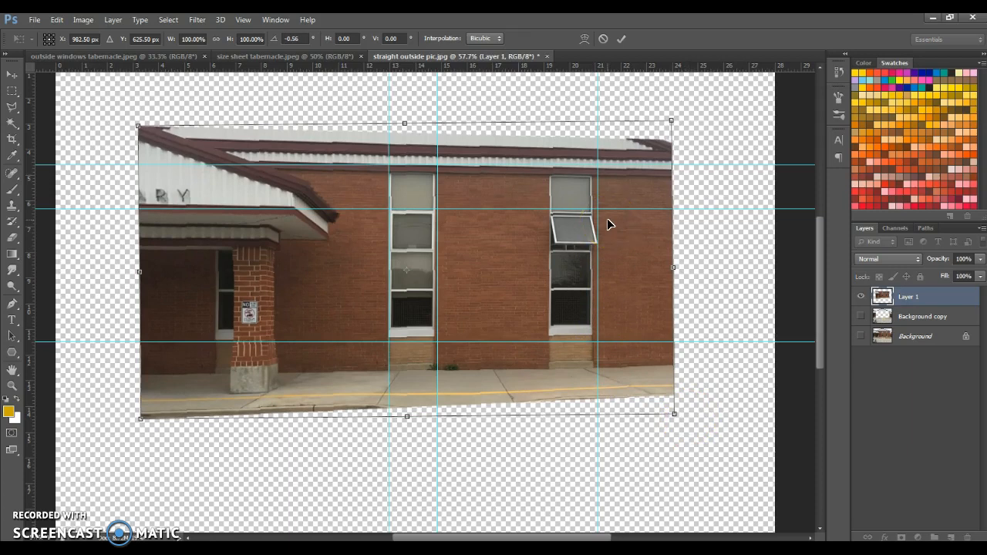
pyautogui.press('Return')
pyautogui.moveTo(392, 291); pyautogui.dragTo(423, 356)
# Step: Skew Layer 1 by pulling its lower-right corner slightly downward to level the window sills with the horizontal guide
pyautogui.scroll(-1, 421, 349)
pyautogui.scroll(5, 403, 346)
pyautogui.scroll(-3, 392, 356)
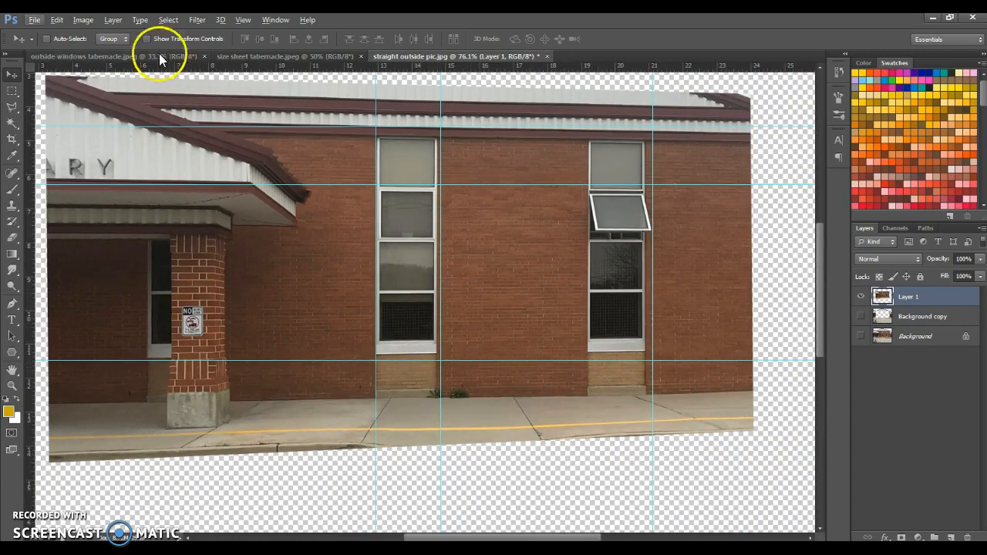
pyautogui.click(83, 19)
pyautogui.moveTo(57, 19)
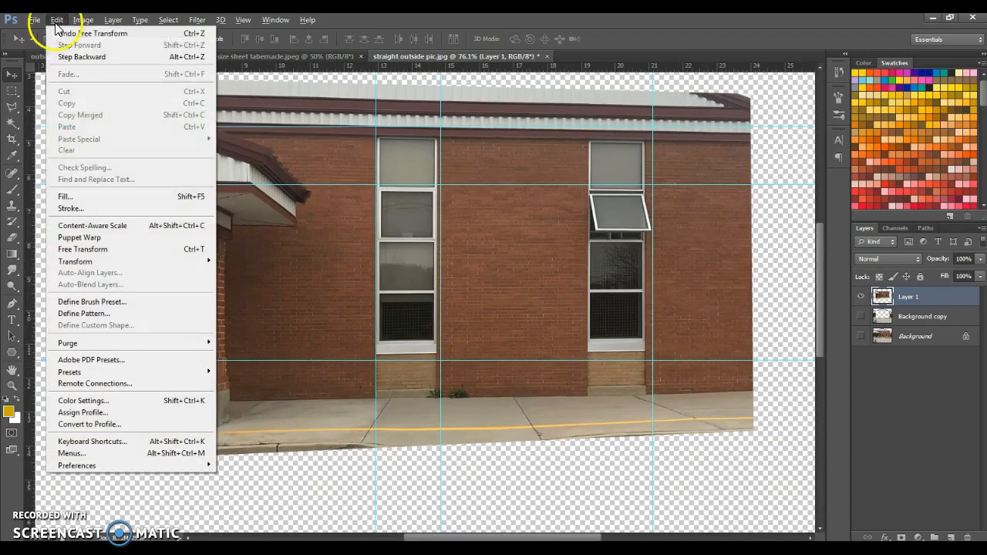
pyautogui.moveTo(169, 263)
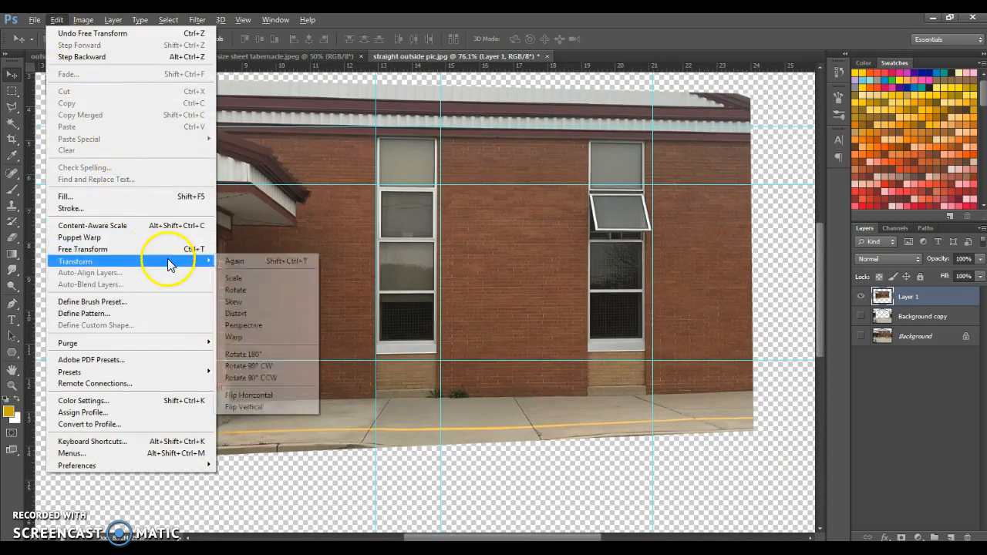
pyautogui.click(282, 308)
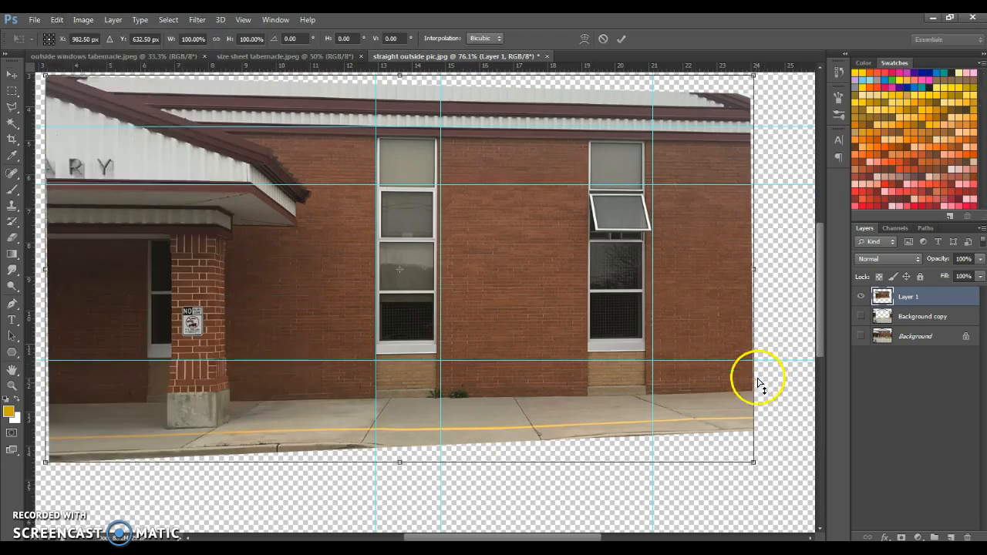
pyautogui.moveTo(754, 463); pyautogui.dragTo(756, 479)
# Step: Compare the sills with the guide, then raise the skewed layer's upper-right corner slightly and apply the transform
pyautogui.click(365, 378)
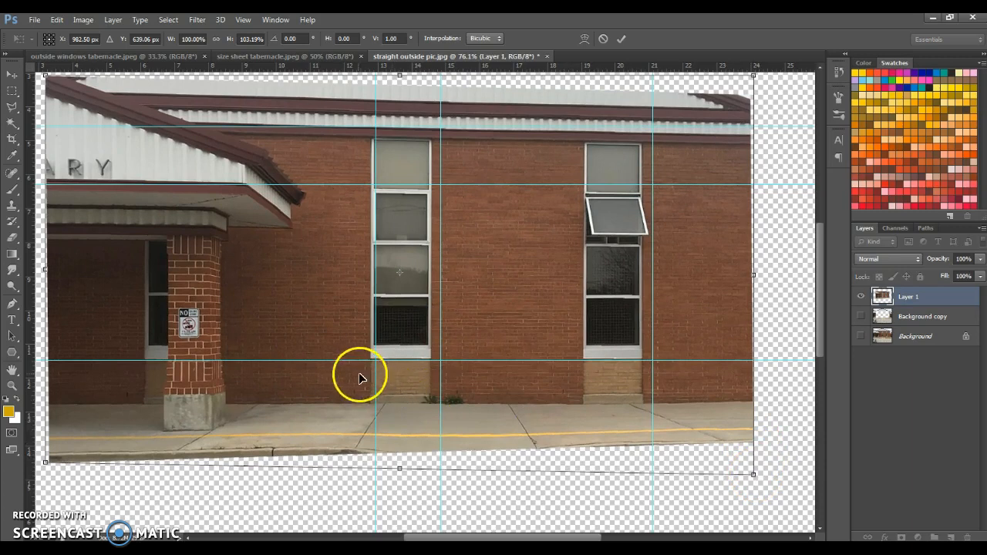
pyautogui.scroll(4, 385, 360)
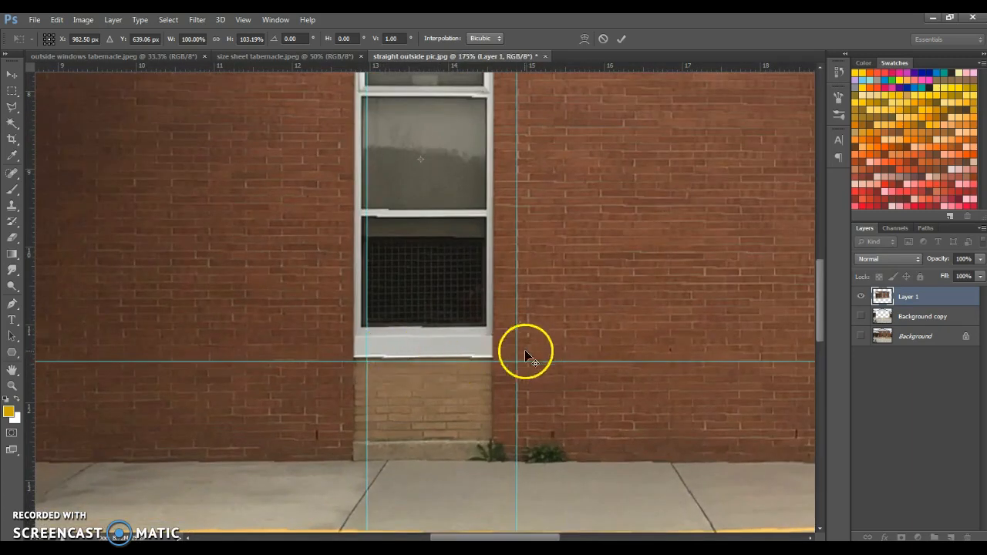
pyautogui.scroll(-2, 336, 347)
pyautogui.scroll(-2, 334, 346)
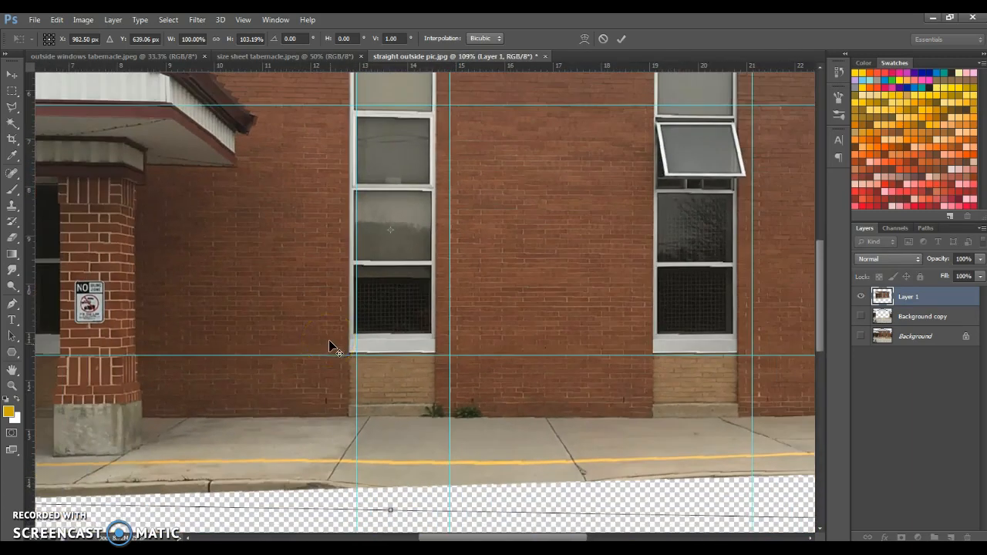
pyautogui.scroll(-2, 331, 351)
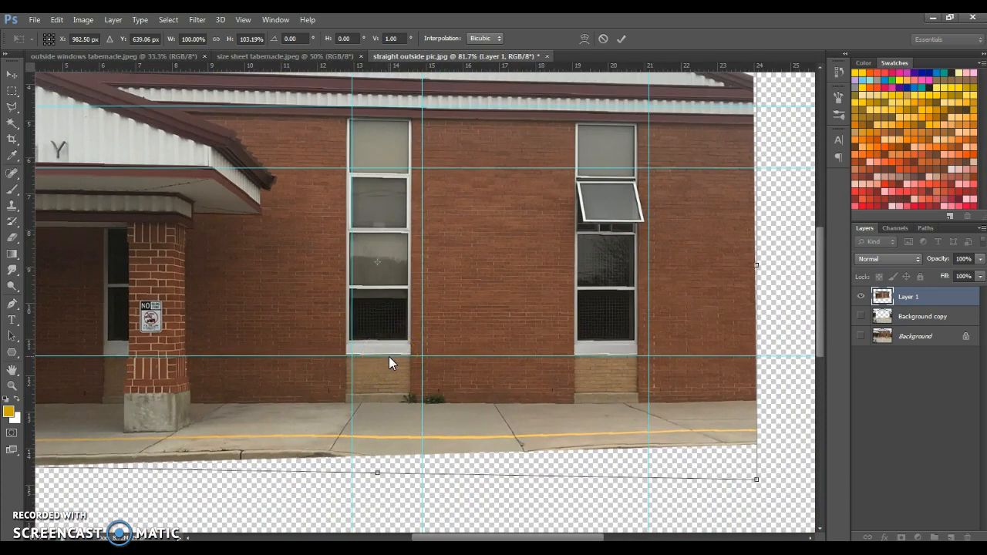
pyautogui.click(367, 361)
pyautogui.scroll(-2, 365, 402)
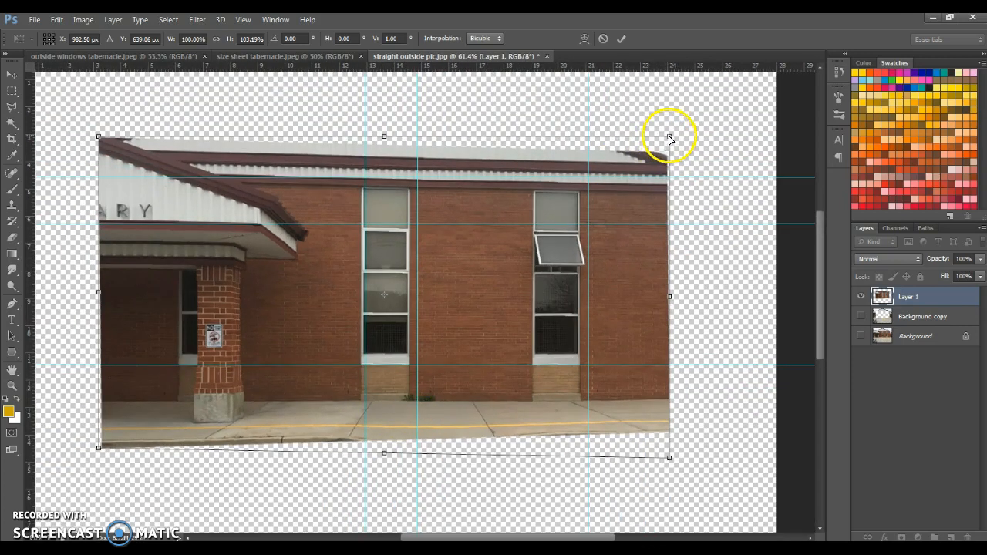
pyautogui.moveTo(669, 139); pyautogui.dragTo(670, 136)
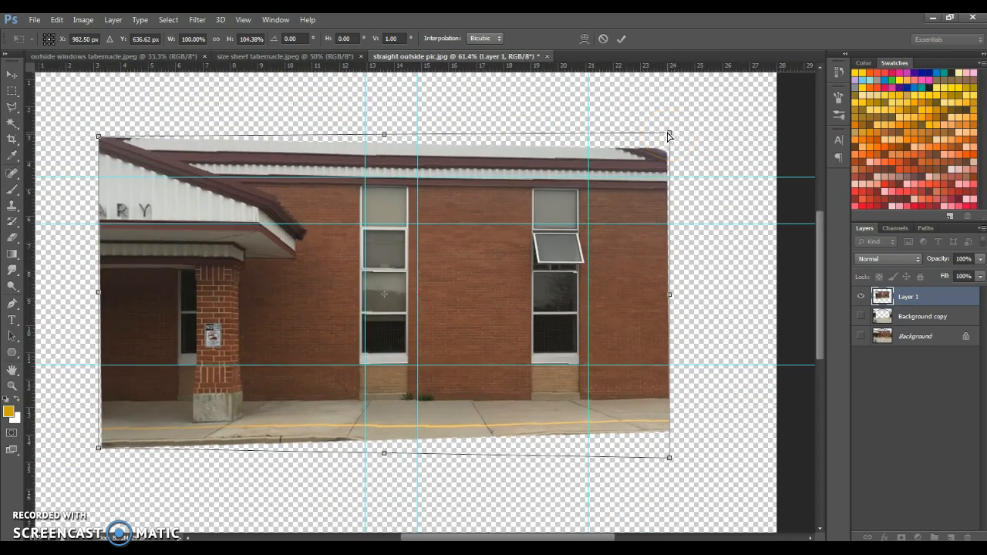
pyautogui.press('Return')
pyautogui.click(462, 150)
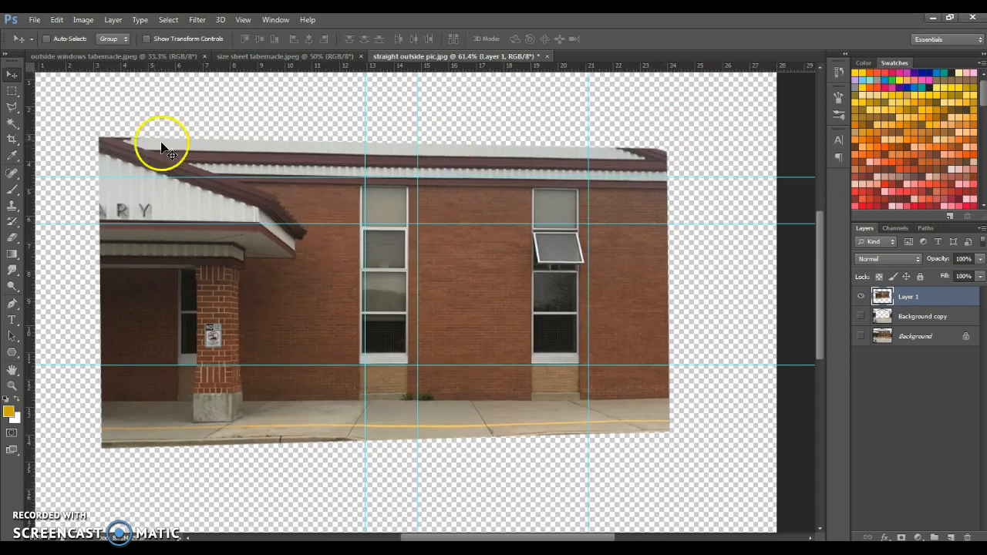
# Step: Look up the width and length of the TES long windows on the size sheet image
pyautogui.hscroll(-3, 370, 255)
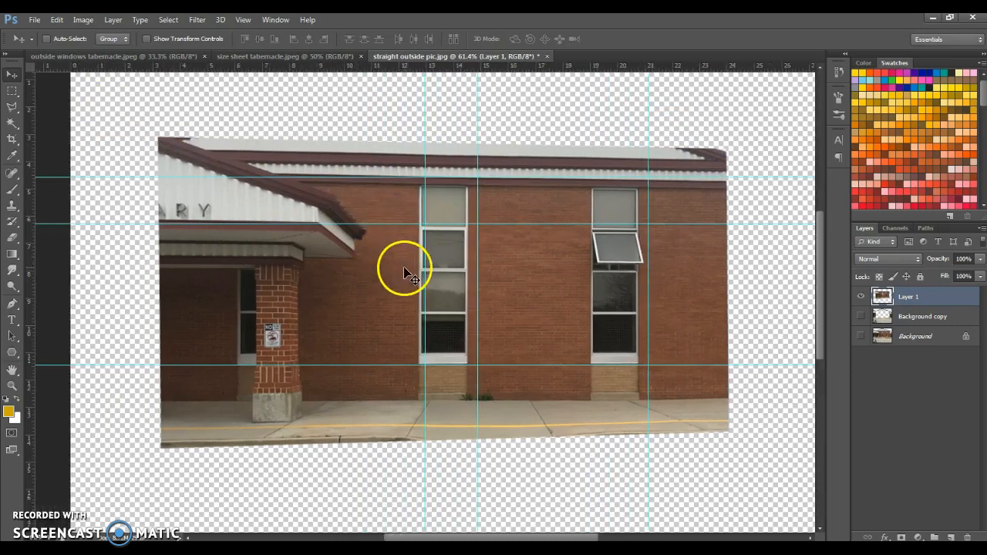
pyautogui.scroll(9, 469, 266)
pyautogui.scroll(3, 432, 251)
pyautogui.scroll(-5, 386, 270)
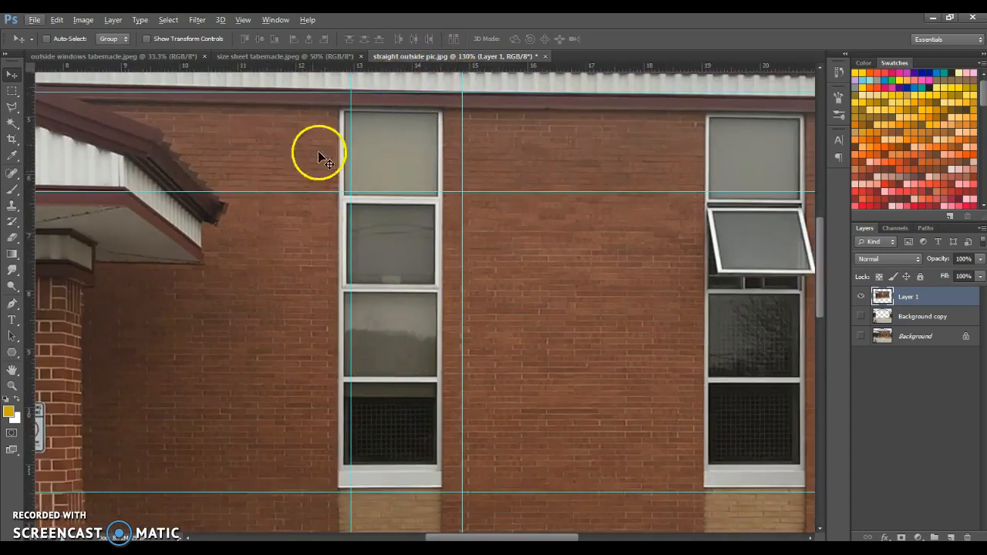
pyautogui.click(324, 55)
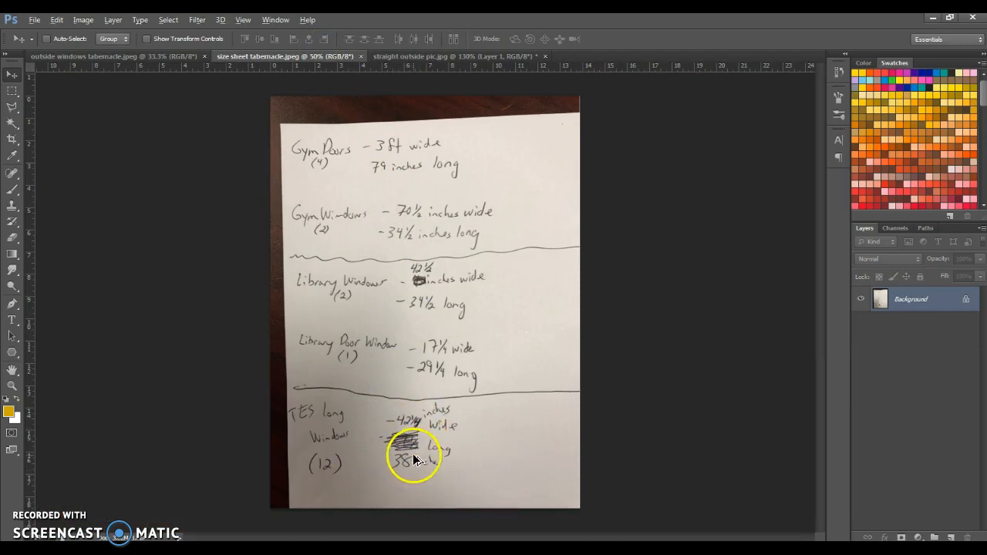
pyautogui.scroll(4, 440, 474)
pyautogui.scroll(2, 419, 513)
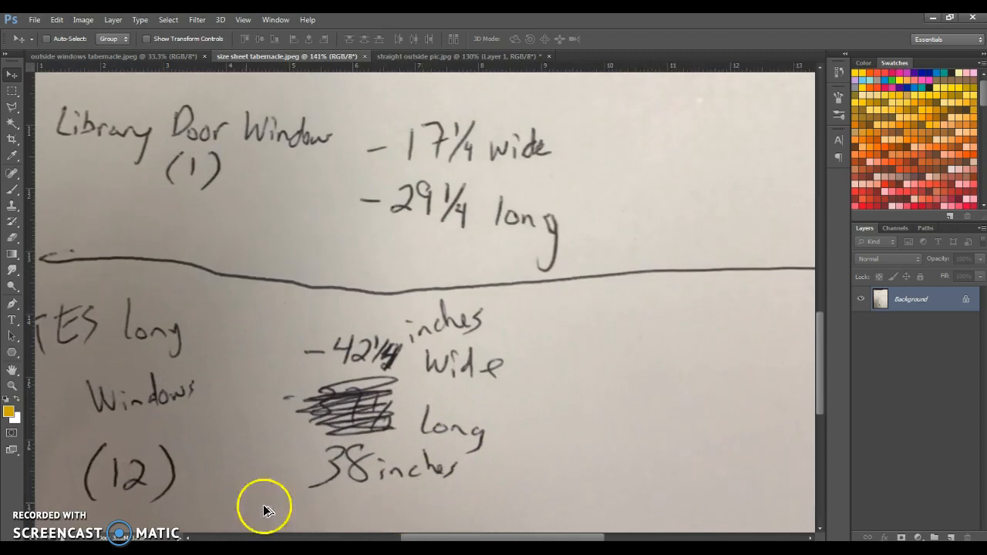
pyautogui.scroll(-1, 92, 340)
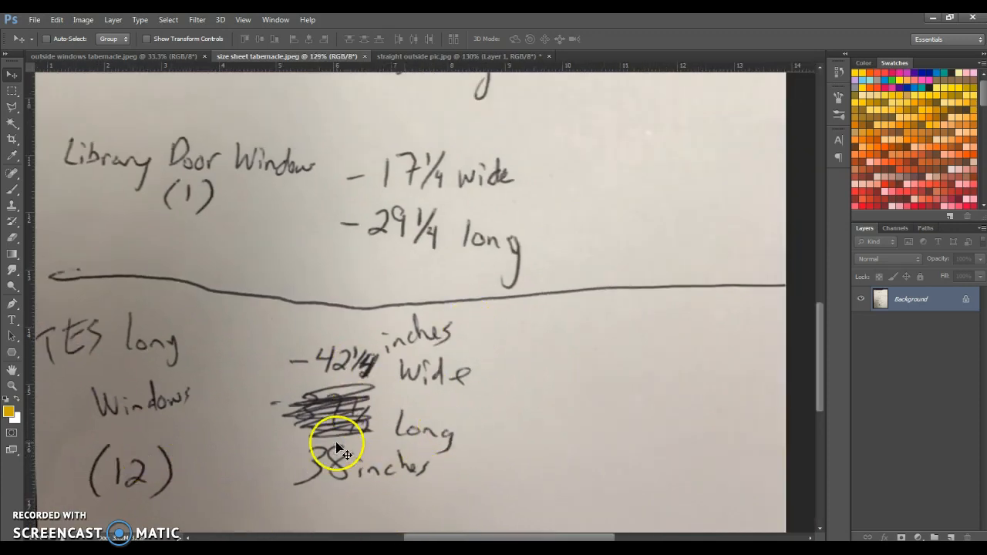
# Step: In the wall photo, align two vertical guides with the left window's sides and add horizontal guides at its second pane's top and lowest pane's bottom
pyautogui.click(470, 56)
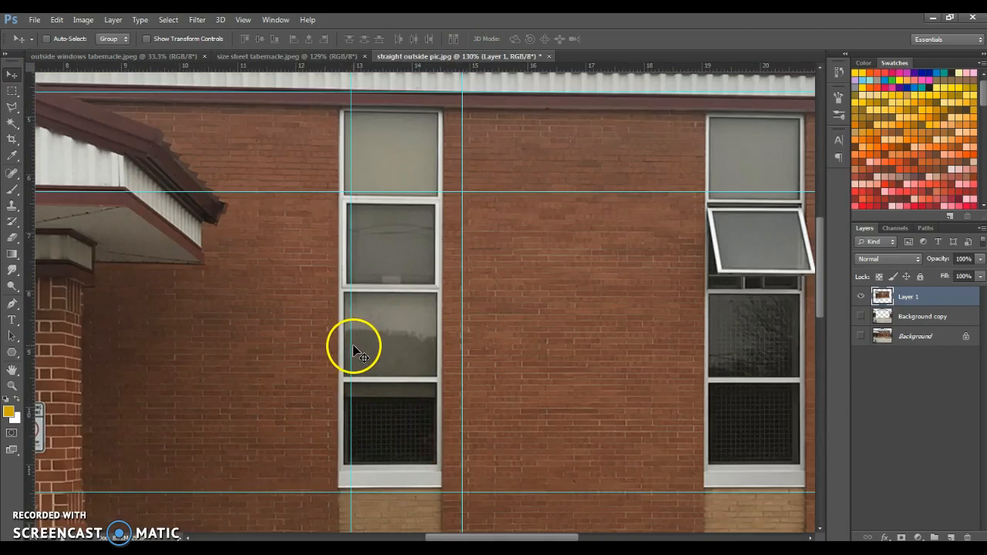
pyautogui.moveTo(352, 347); pyautogui.dragTo(339, 351)
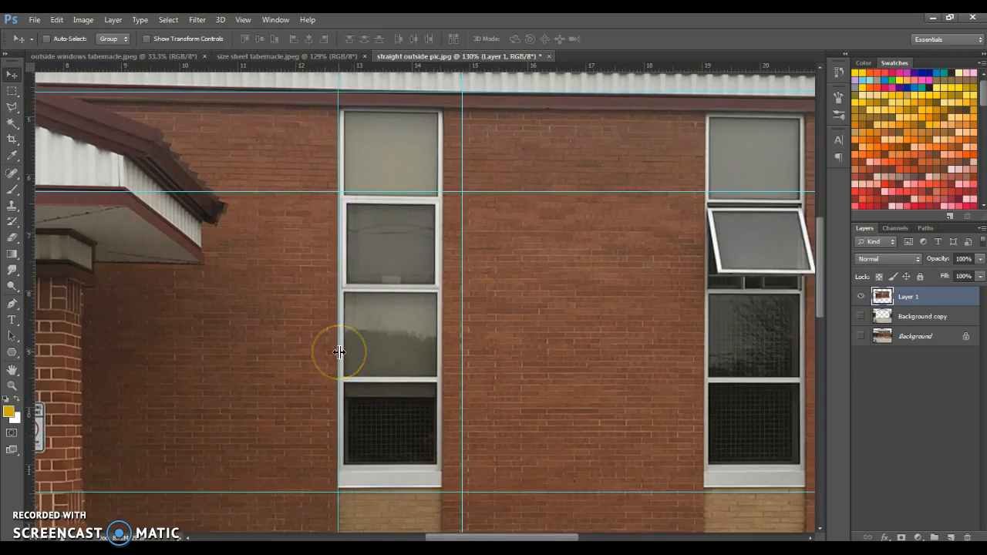
pyautogui.moveTo(460, 394); pyautogui.dragTo(438, 394)
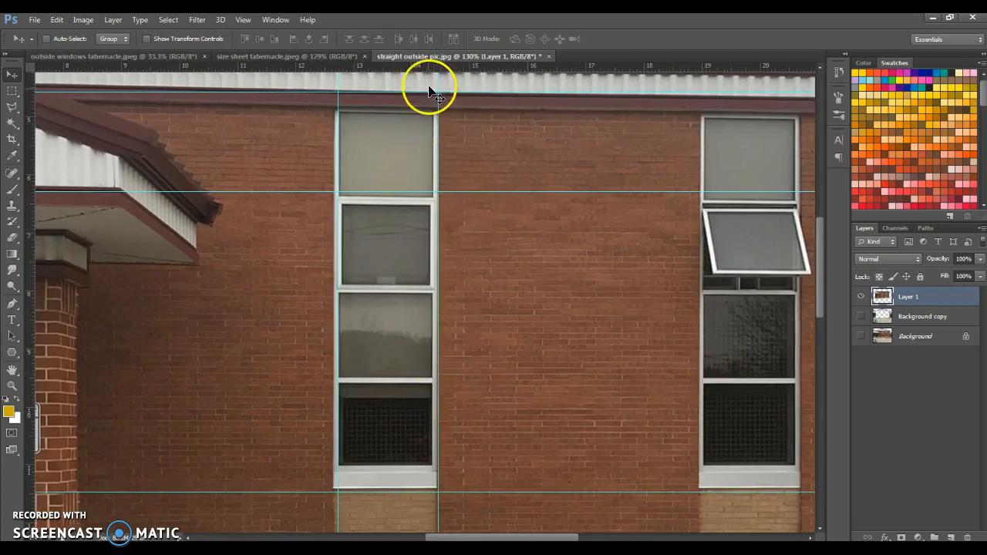
pyautogui.moveTo(378, 65); pyautogui.dragTo(401, 206)
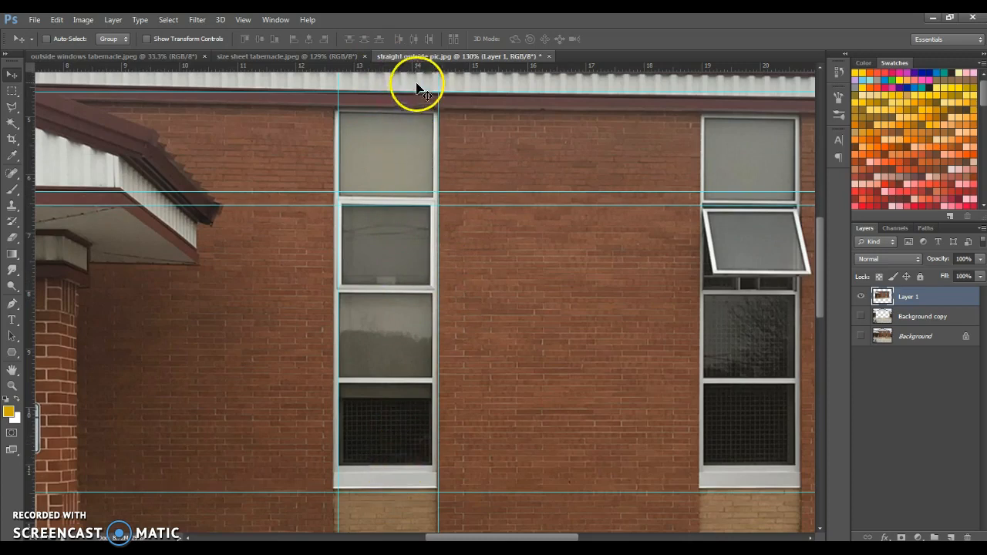
pyautogui.moveTo(420, 67); pyautogui.dragTo(439, 465)
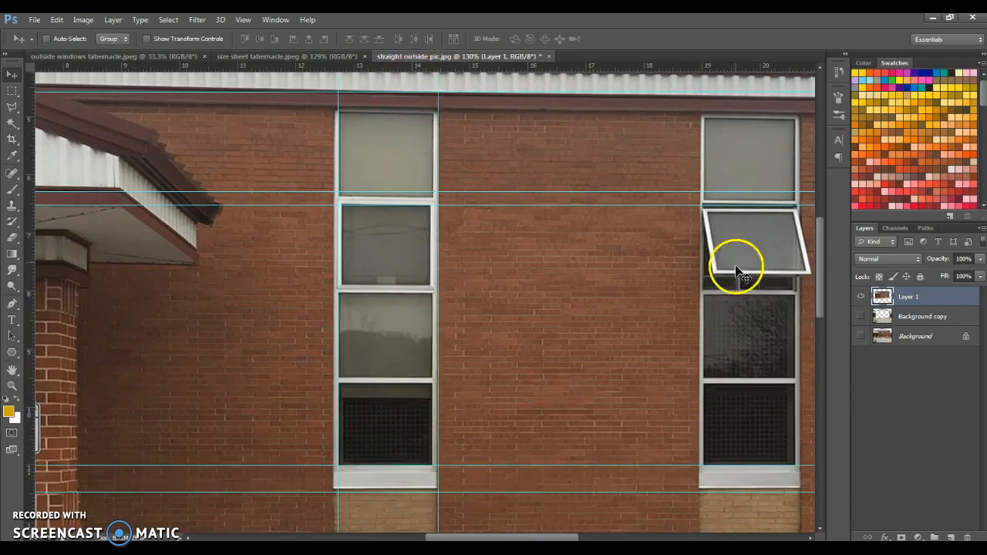
# Step: Clear all guides from the straight outside pic document
pyautogui.scroll(-1, 192, 316)
pyautogui.scroll(-6, 193, 316)
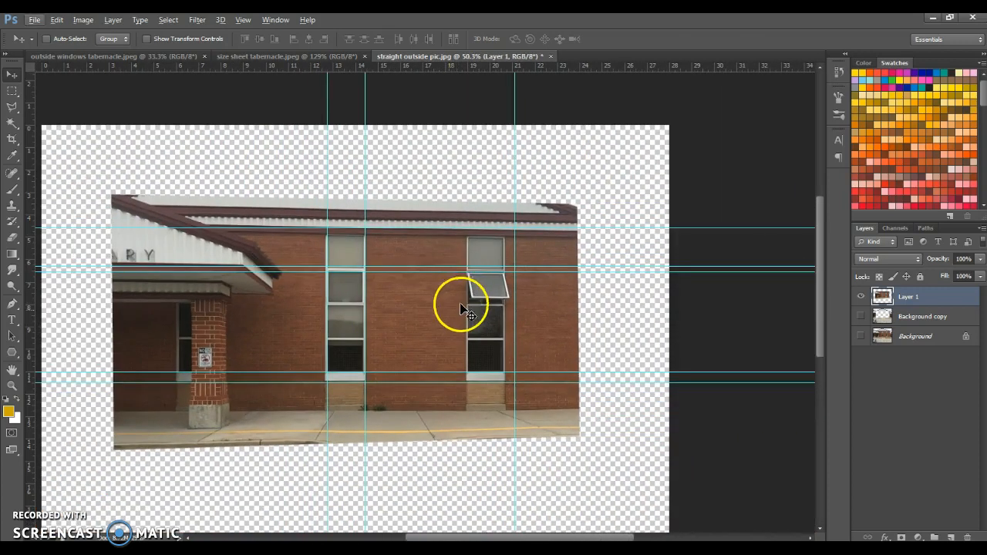
pyautogui.click(199, 21)
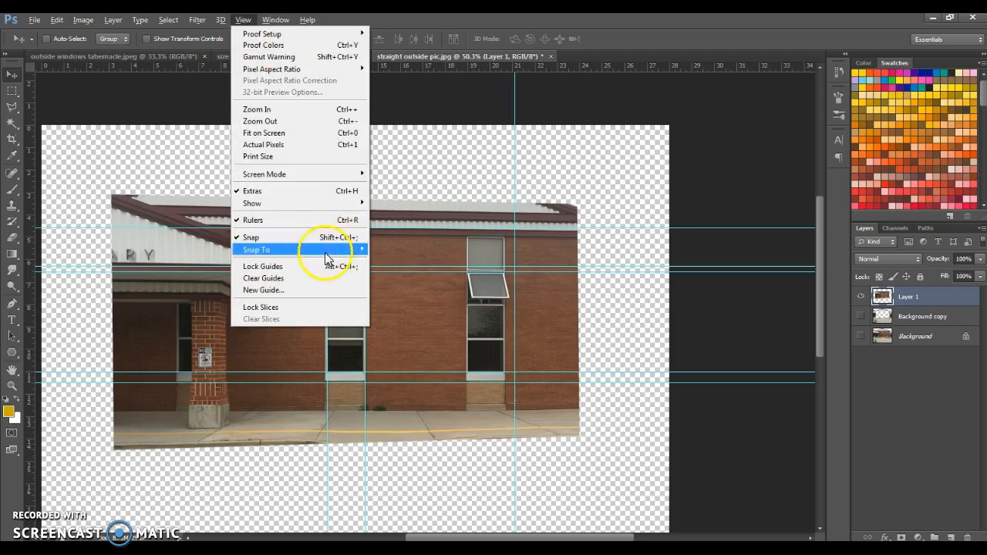
pyautogui.click(325, 278)
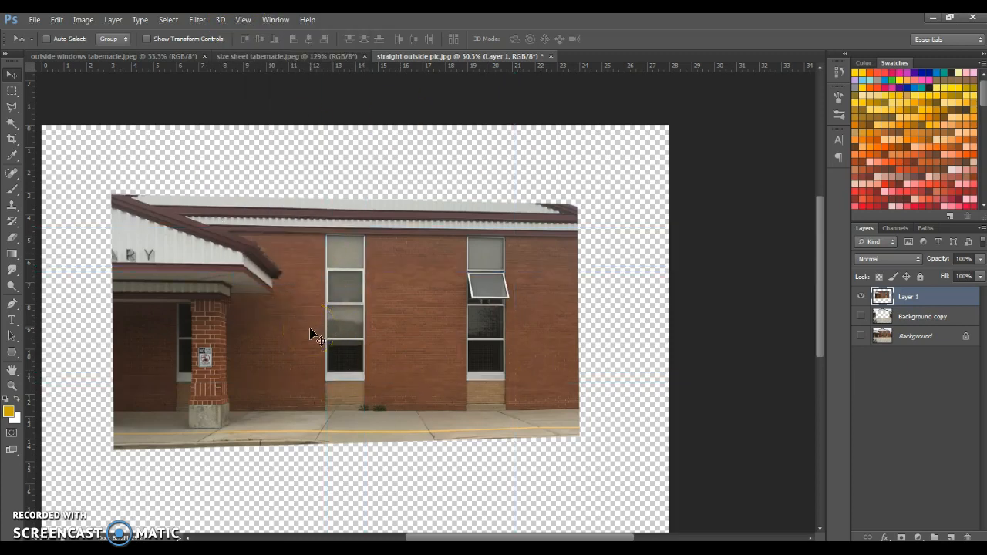
# Step: Resample the wall image to a resolution of 720 pixels/inch, keeping the document size at 28 by 21 inches
pyautogui.scroll(-1, 337, 339)
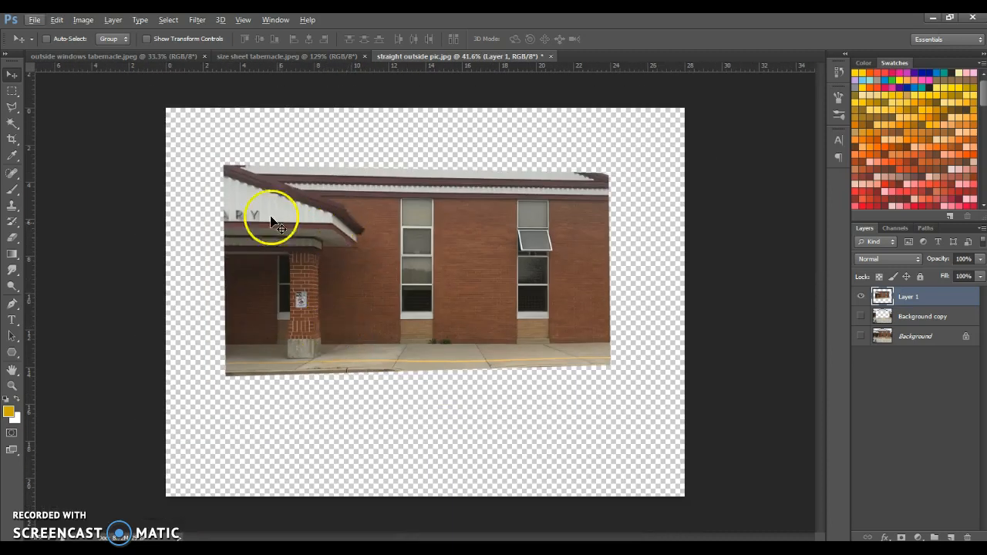
pyautogui.click(86, 21)
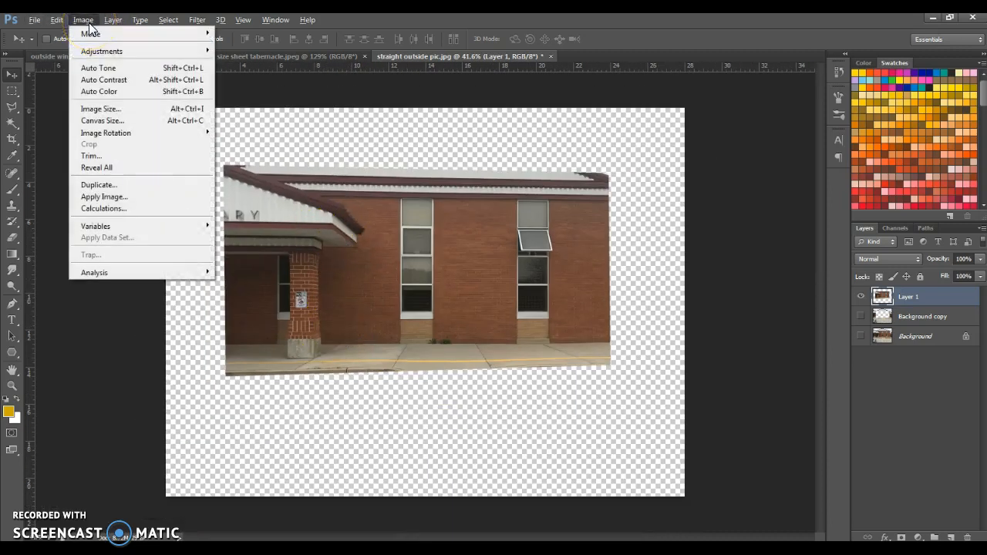
pyautogui.click(116, 108)
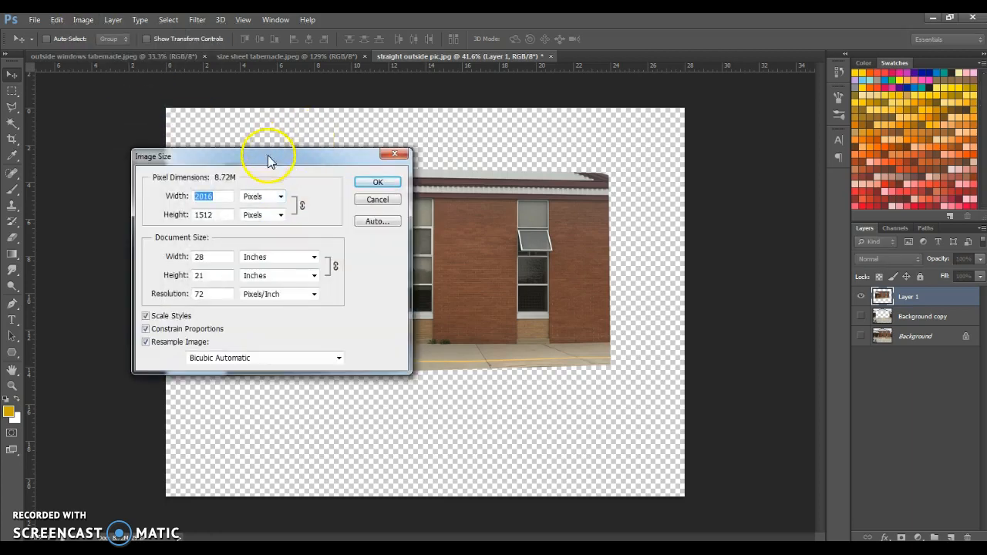
pyautogui.moveTo(270, 159); pyautogui.dragTo(406, 186)
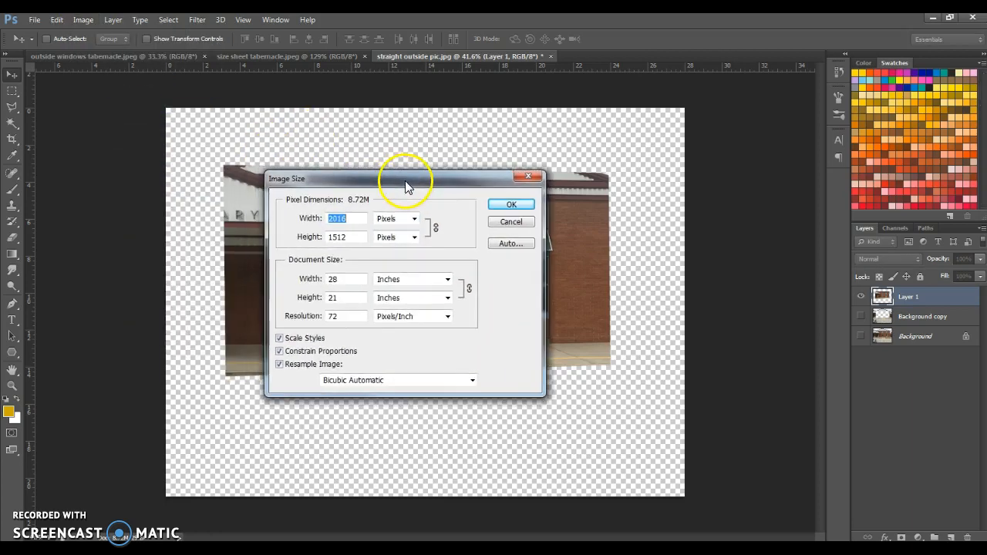
pyautogui.click(351, 321)
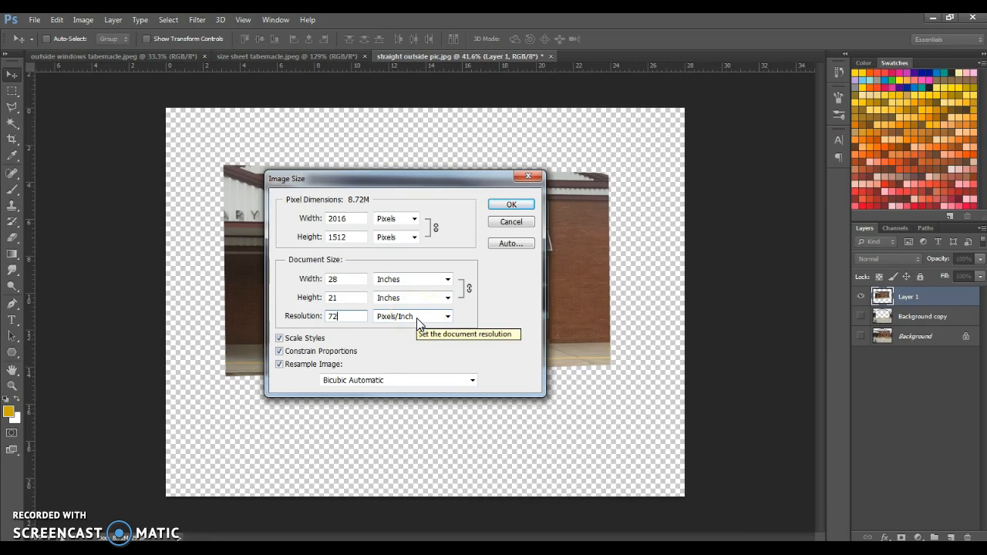
pyautogui.click(465, 301)
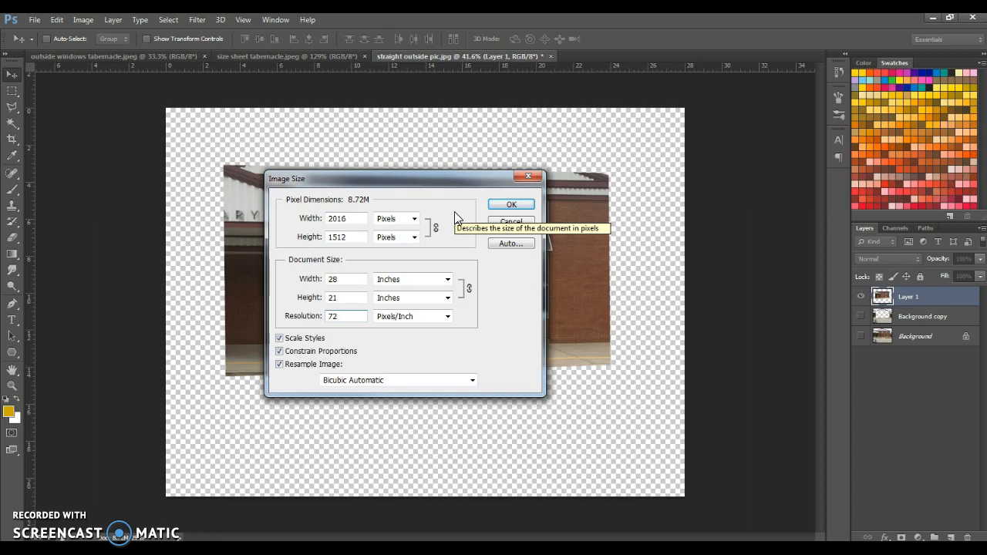
pyautogui.click(369, 319)
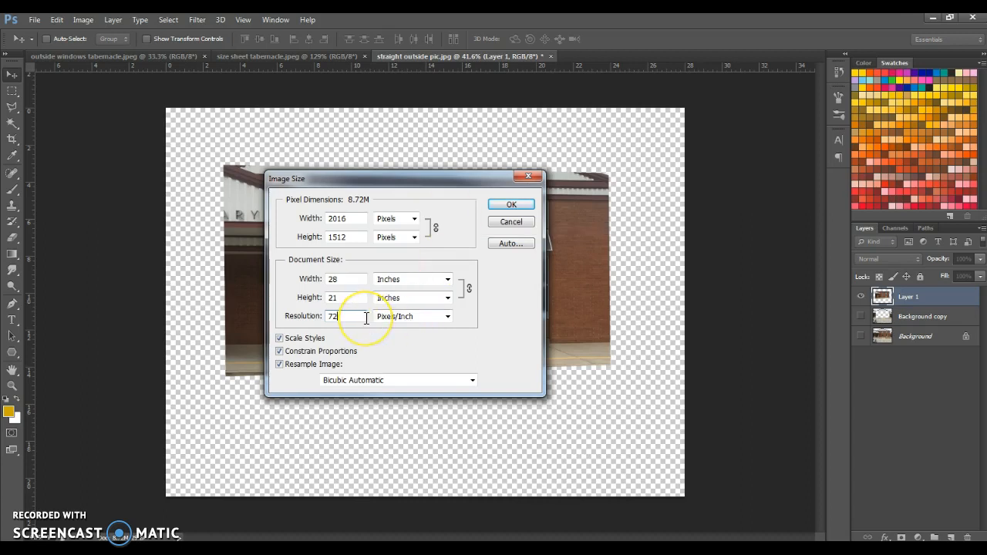
pyautogui.write('0')
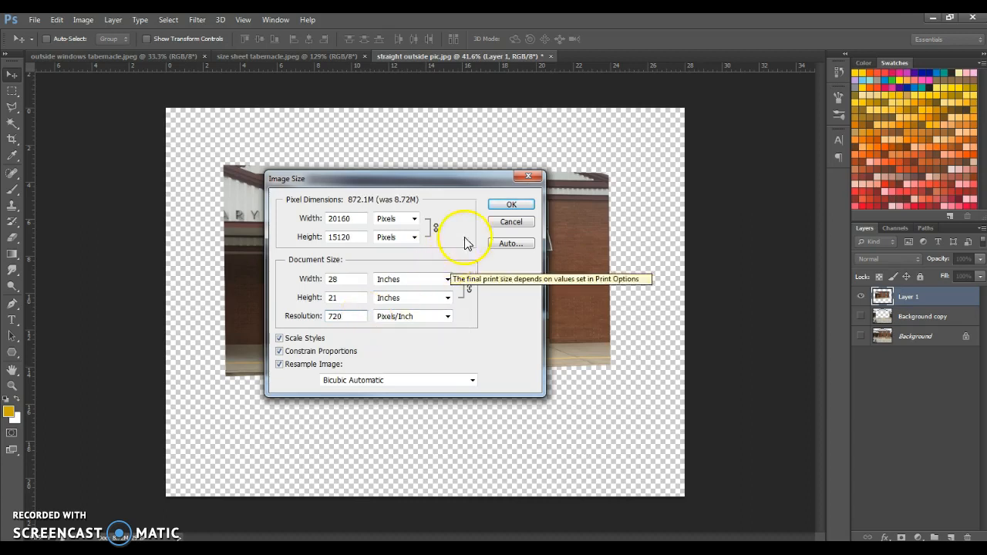
pyautogui.click(508, 209)
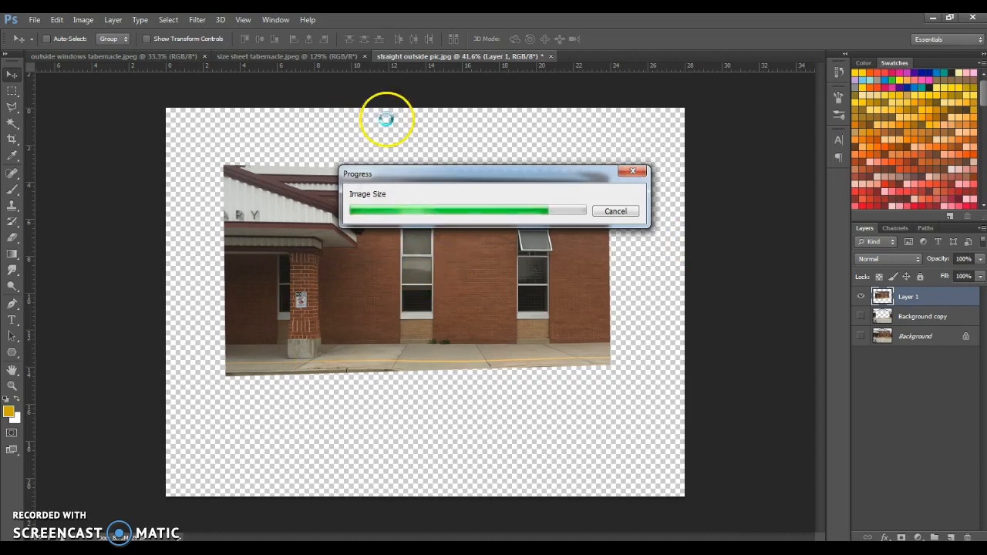
pyautogui.scroll(-5, 374, 295)
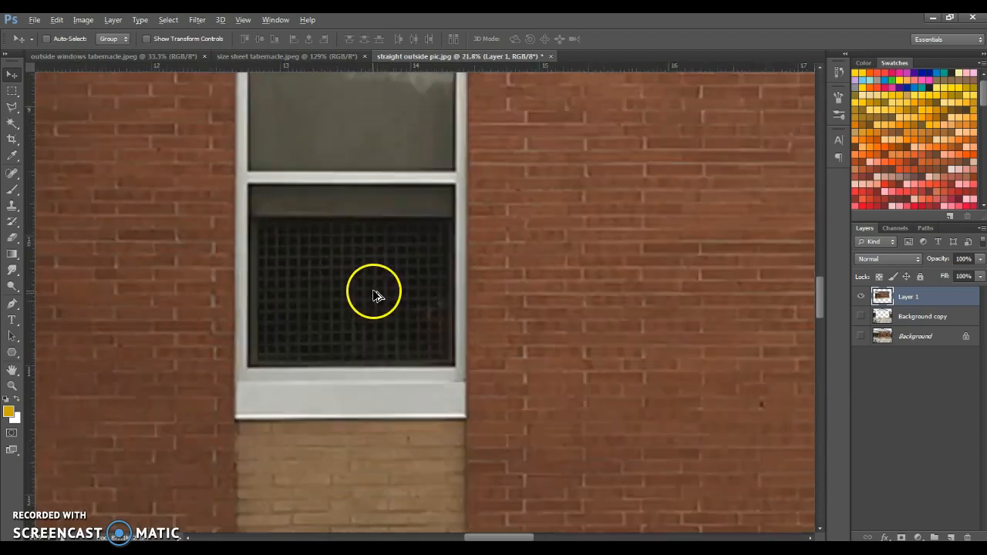
pyautogui.scroll(-6, 375, 296)
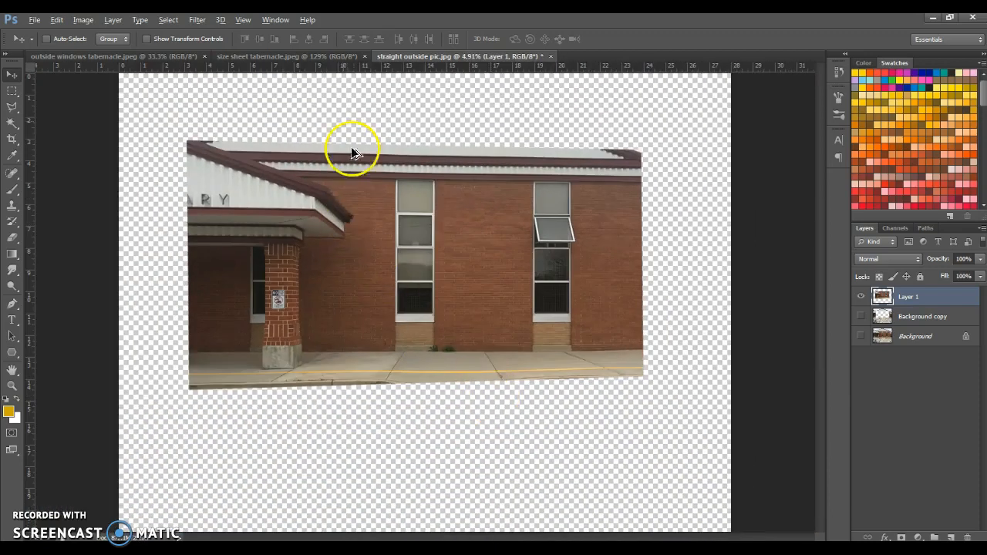
# Step: Recheck the TES long window measurements on the size sheet, then switch the Rectangular Marquee style to Fixed Size in the wall image
pyautogui.click(305, 57)
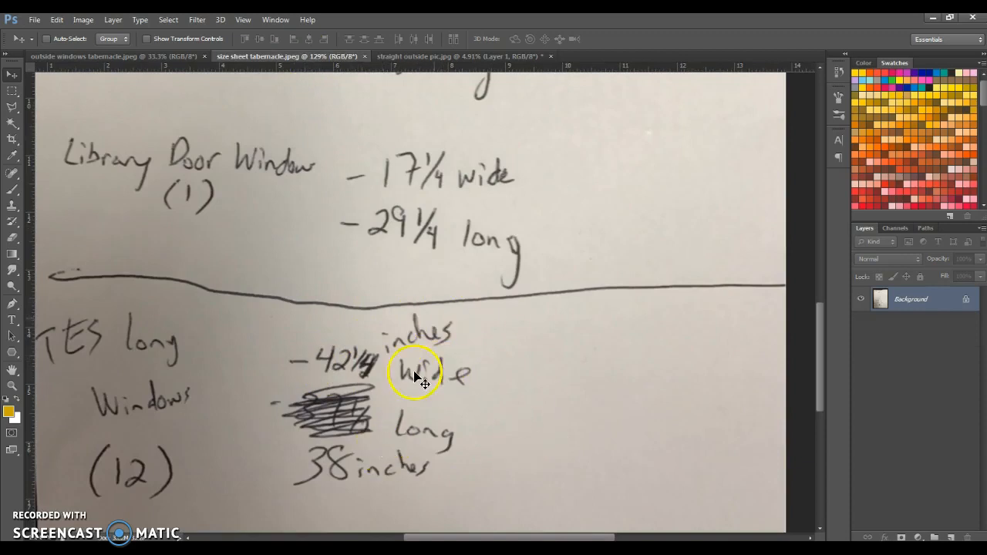
pyautogui.click(400, 54)
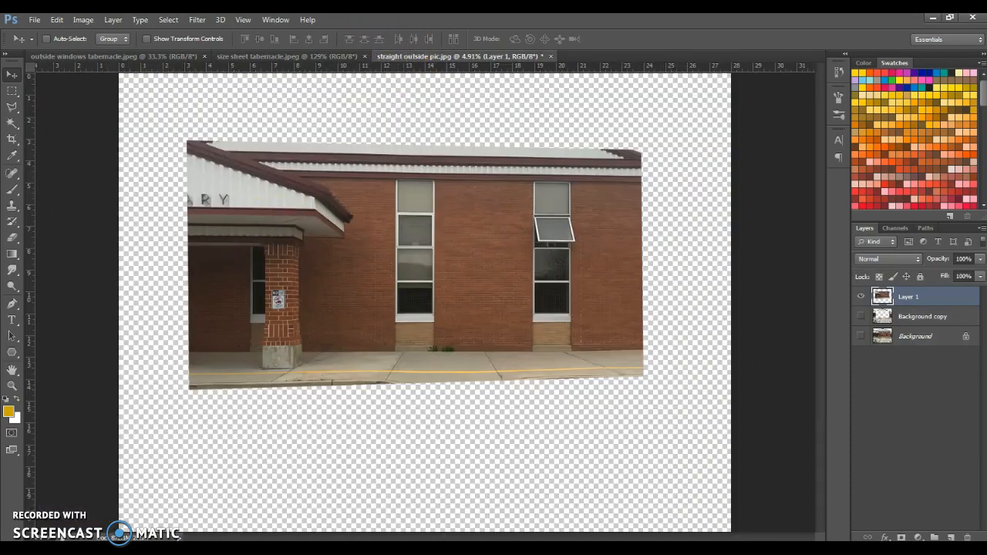
pyautogui.click(12, 91)
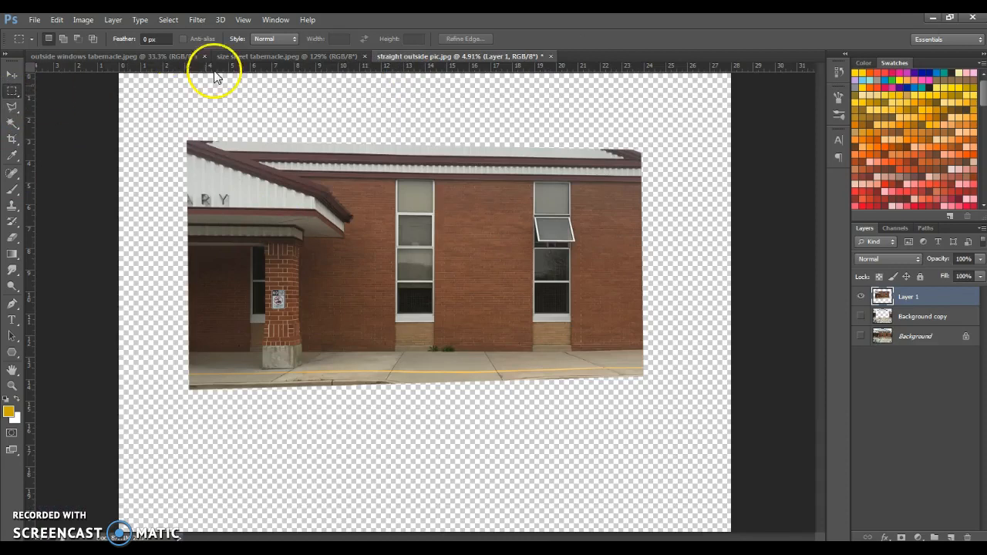
pyautogui.click(262, 38)
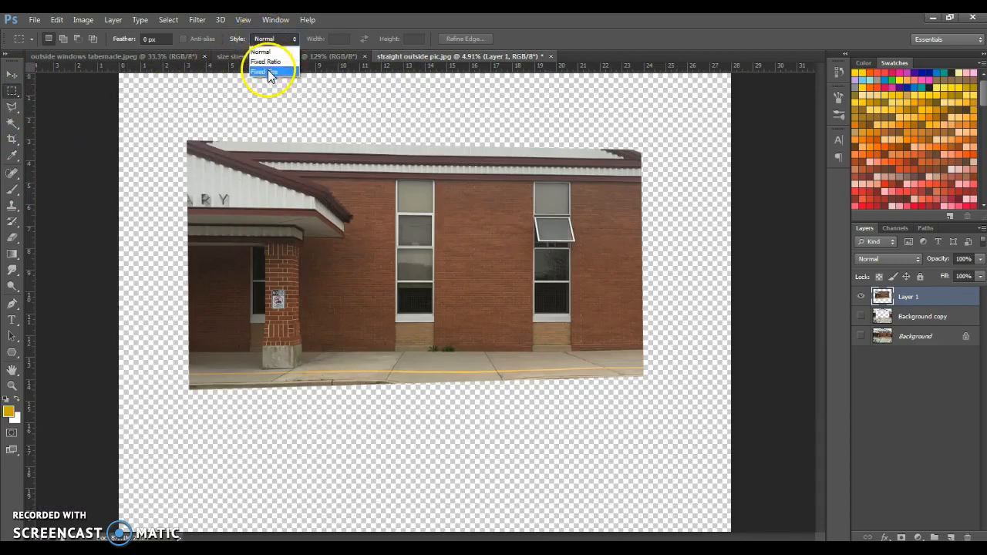
pyautogui.click(271, 72)
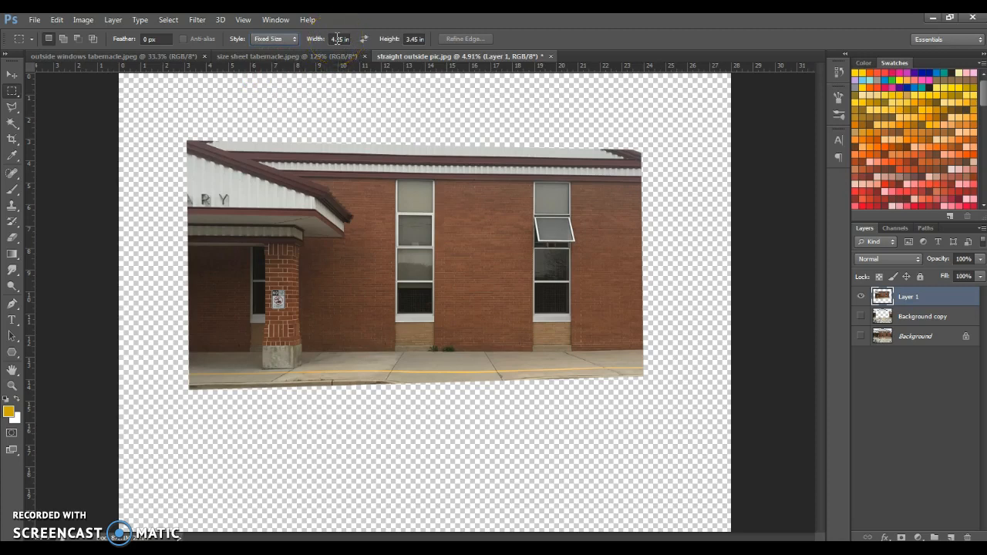
# Step: Set the fixed-size marquee to 4.225 in wide and 3.8 in high, consulting the TES long window dimensions on the size sheet
pyautogui.click(337, 39)
pyautogui.click(289, 58)
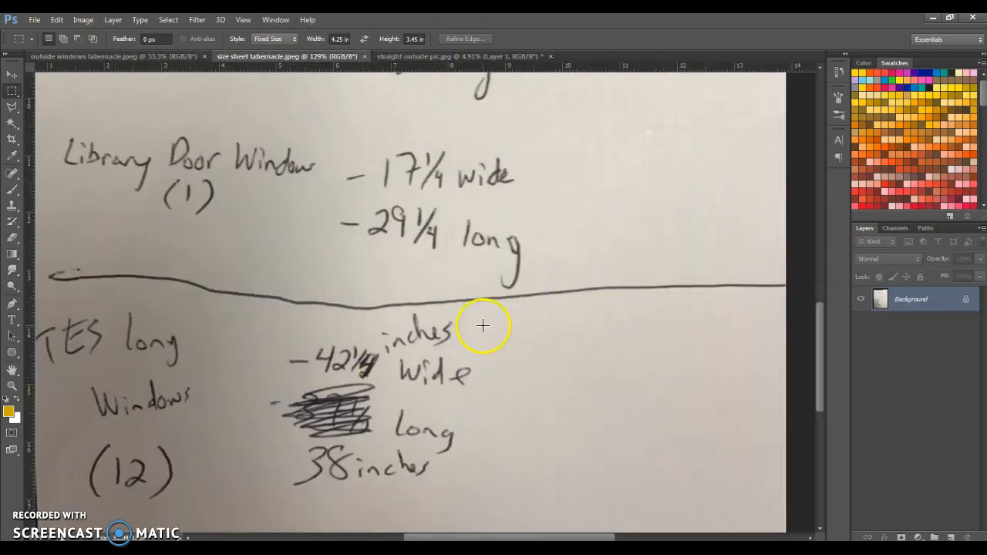
pyautogui.click(427, 58)
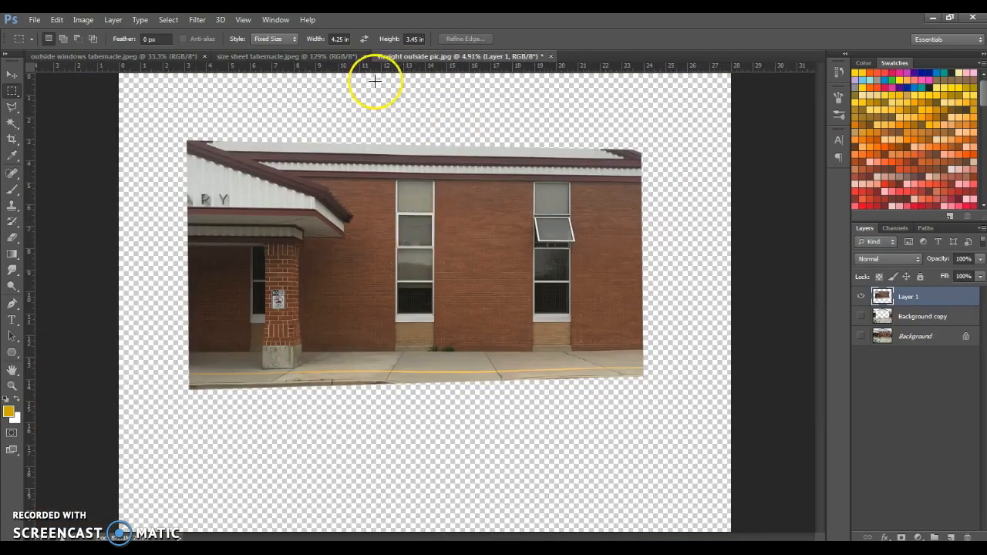
pyautogui.moveTo(347, 39); pyautogui.dragTo(324, 39)
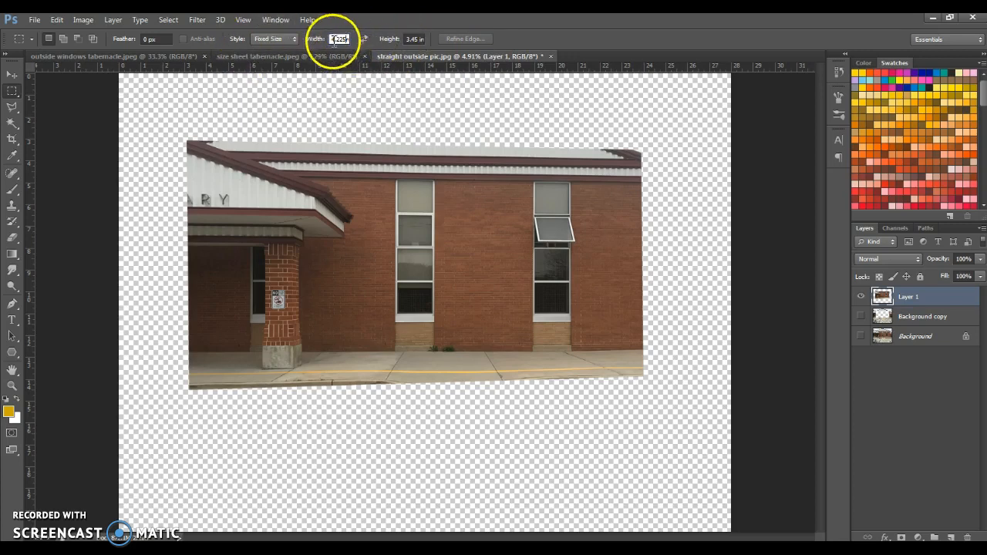
pyautogui.click(409, 40)
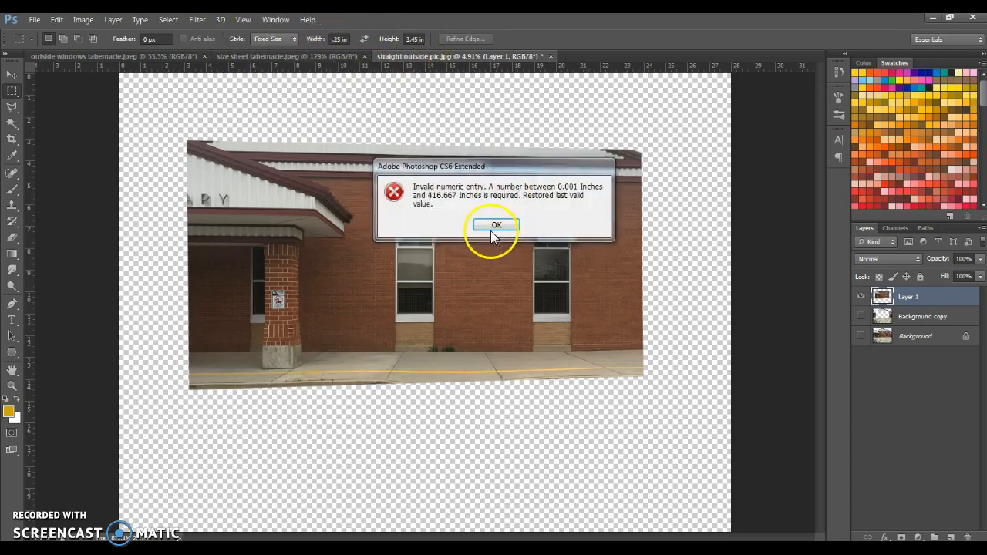
pyautogui.click(490, 231)
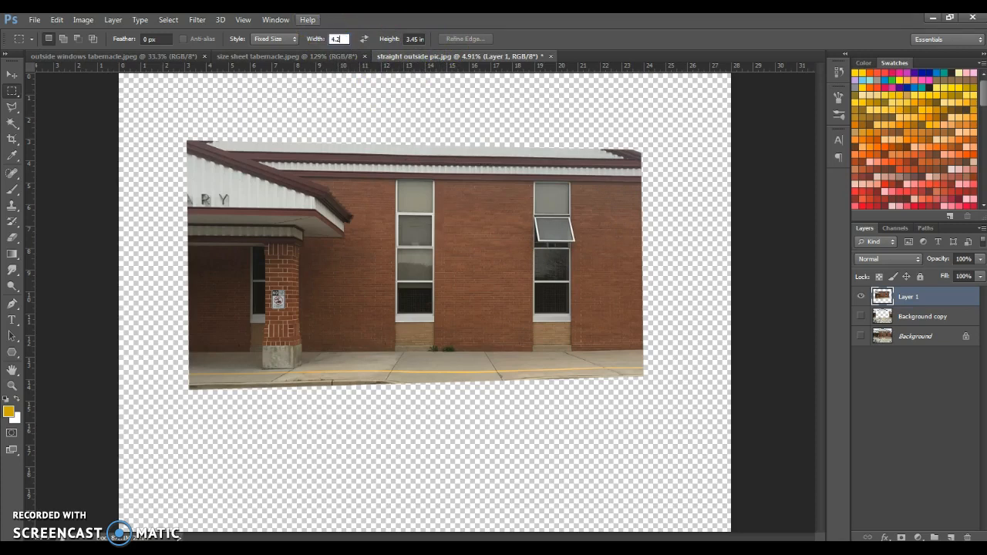
pyautogui.click(414, 39)
pyautogui.moveTo(419, 39); pyautogui.dragTo(378, 45)
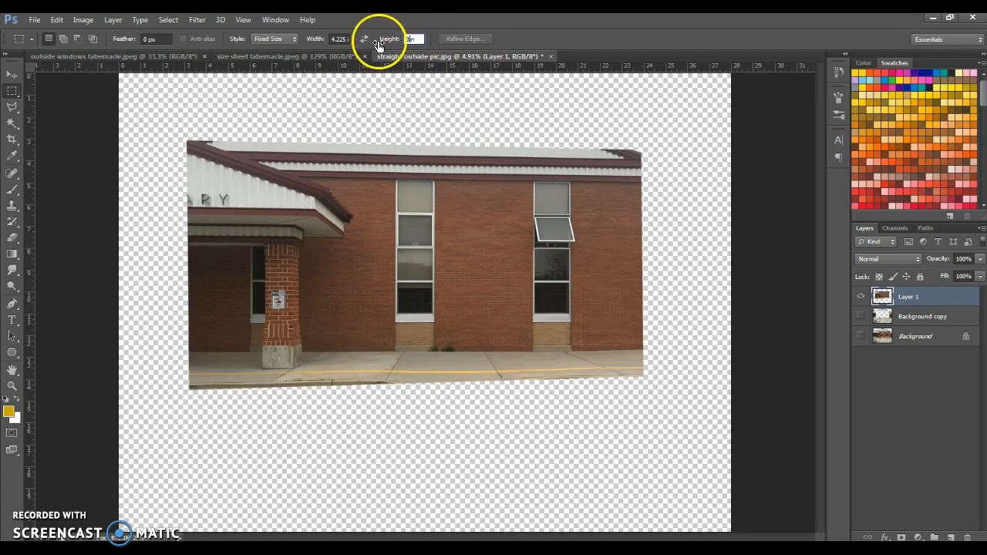
# Step: Place the fixed-size selection over the base of the middle tall window and the sidewalk beneath it
pyautogui.moveTo(327, 144); pyautogui.dragTo(349, 250)
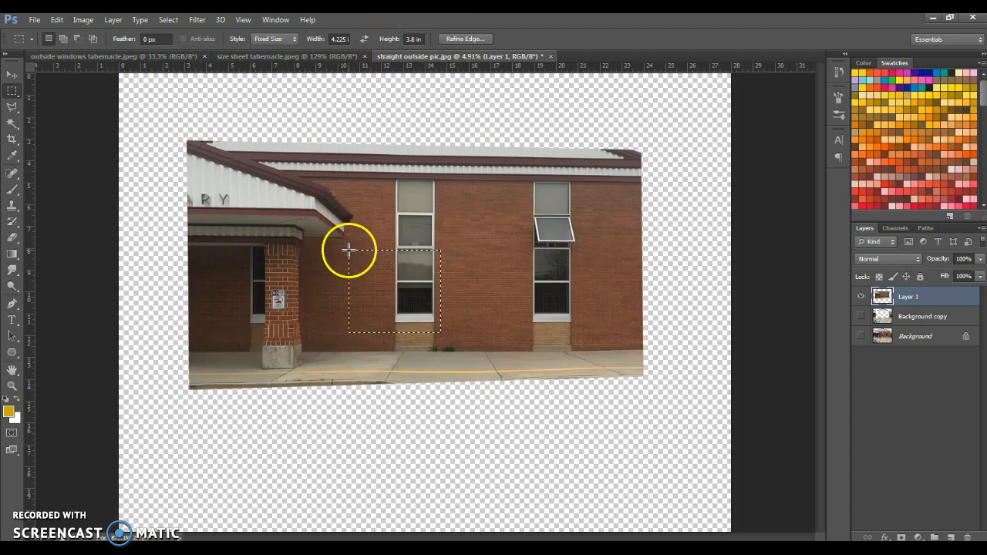
pyautogui.click(348, 334)
pyautogui.click(347, 198)
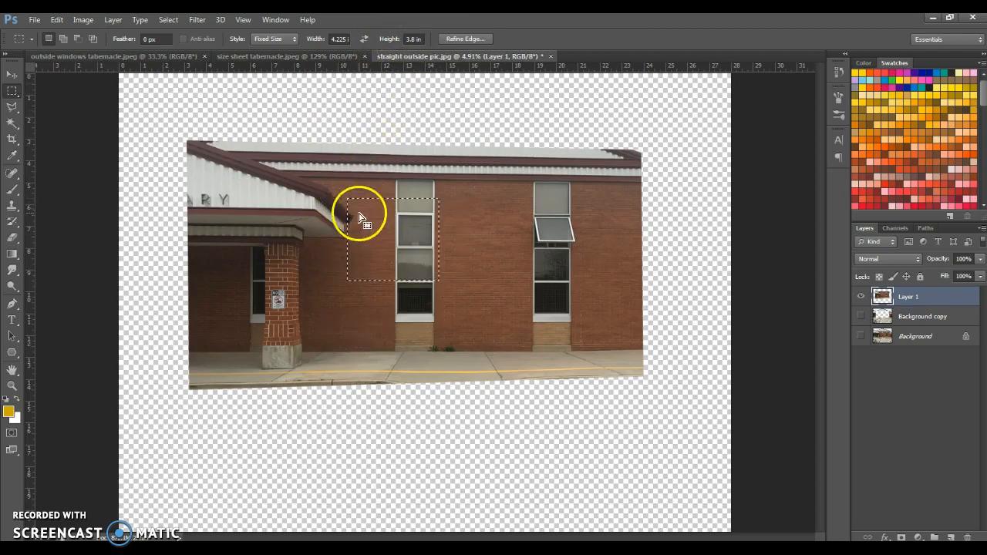
pyautogui.hotkey('ctrl', '-')
pyautogui.hotkey('ctrl', '-')
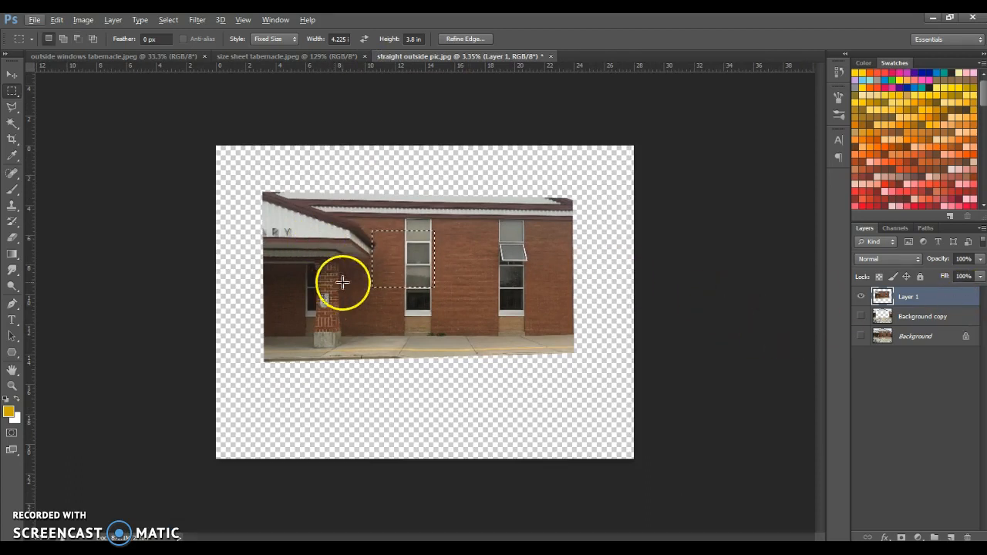
pyautogui.click(380, 307)
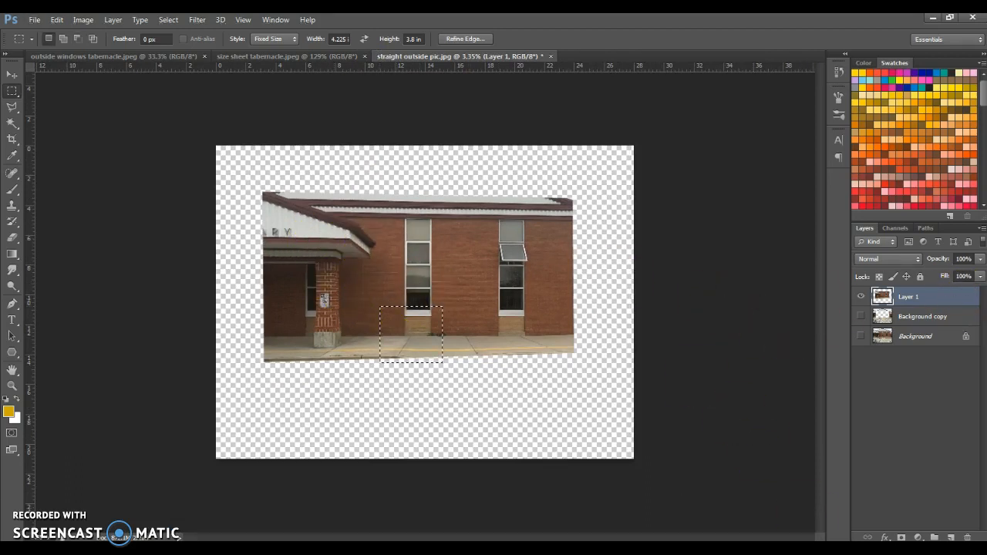
# Step: Add a new layer above the wall photo and set the foreground color to magenta
pyautogui.click(949, 537)
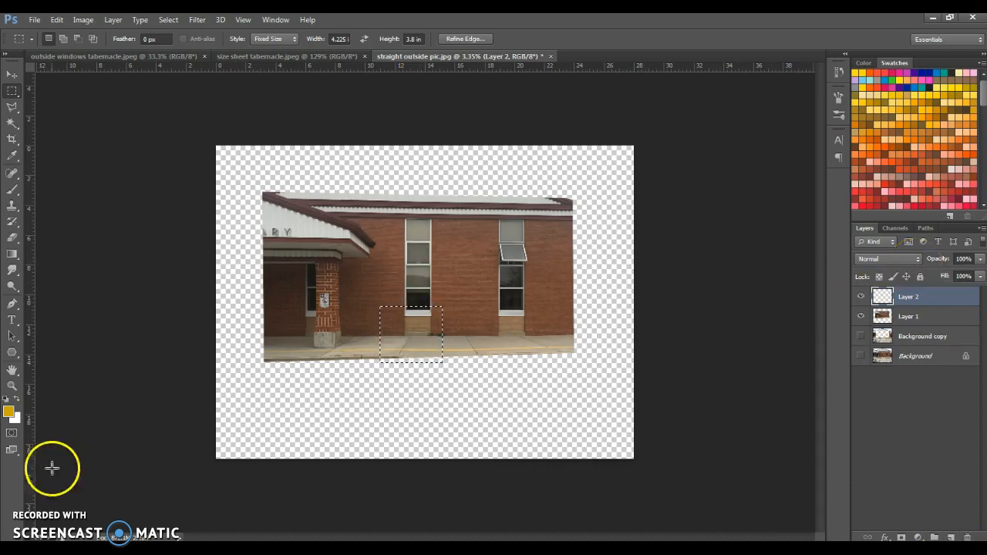
pyautogui.click(9, 410)
pyautogui.click(668, 152)
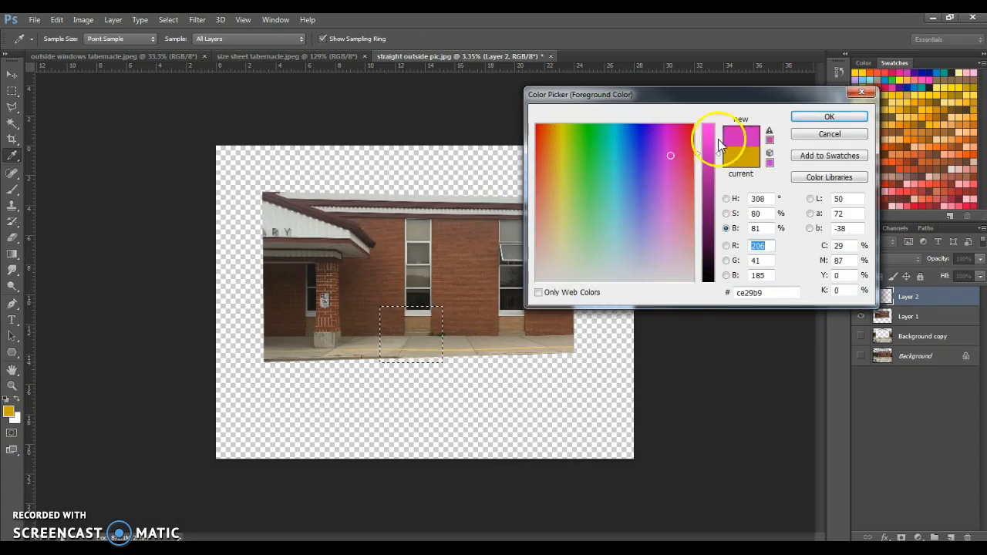
pyautogui.click(827, 118)
# Step: Fill the selection with the magenta foreground color, deselect it, and lower the layer's opacity to 56%
pyautogui.hotkey('ctrl', 'BackSpace')
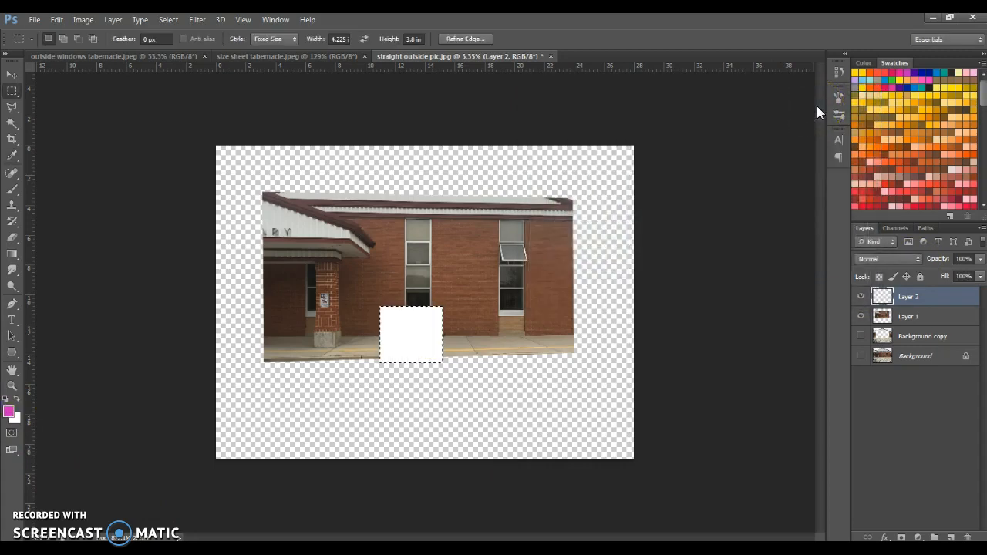
pyautogui.hotkey('ctrl', 'd')
pyautogui.click(979, 260)
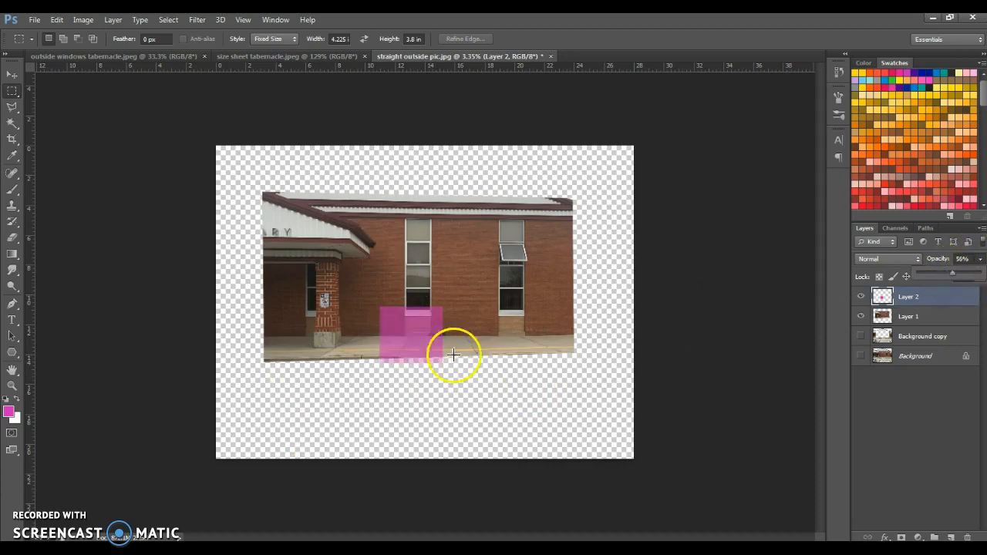
# Step: Scale the wall photo on Layer 1 proportionally to 267.30% and position it so the window's lowest pane matches the magenta rectangle
pyautogui.click(901, 321)
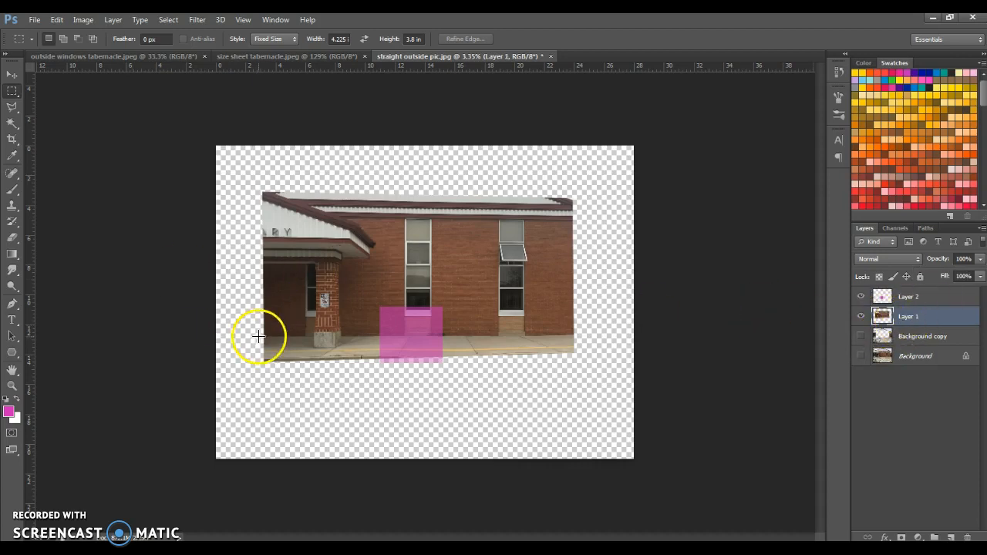
pyautogui.click(8, 75)
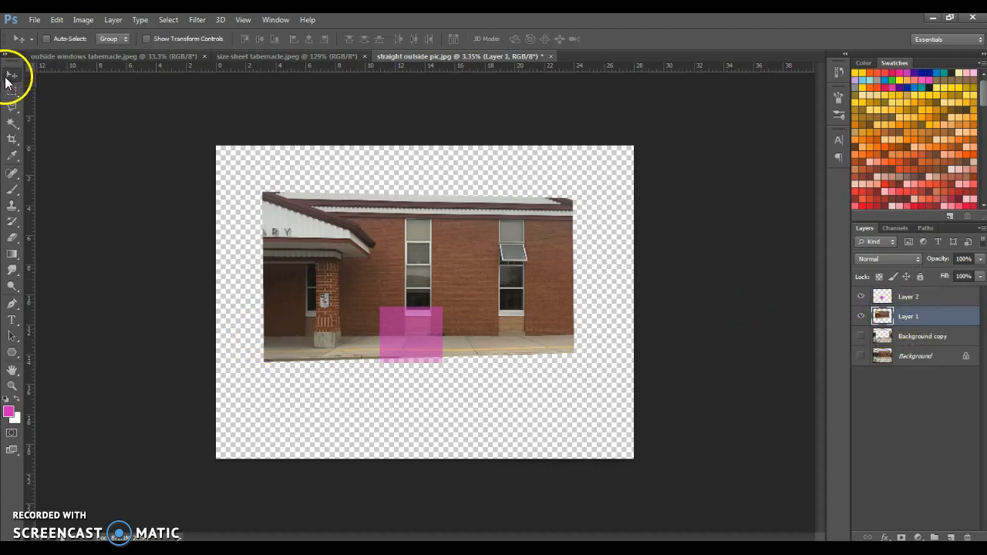
pyautogui.hotkey('ctrl', 't')
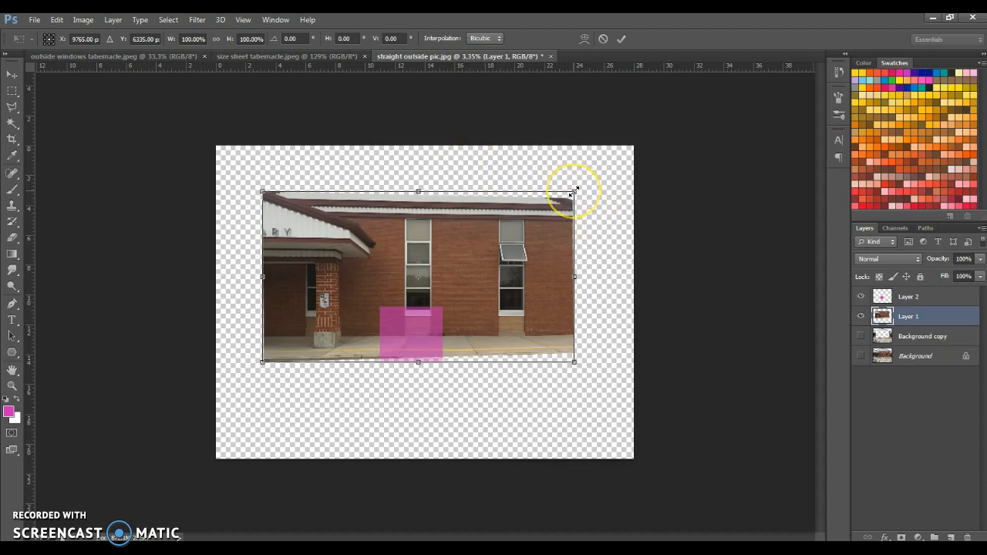
pyautogui.moveTo(578, 187); pyautogui.dragTo(812, 9)
pyautogui.moveTo(506, 348); pyautogui.dragTo(498, 347)
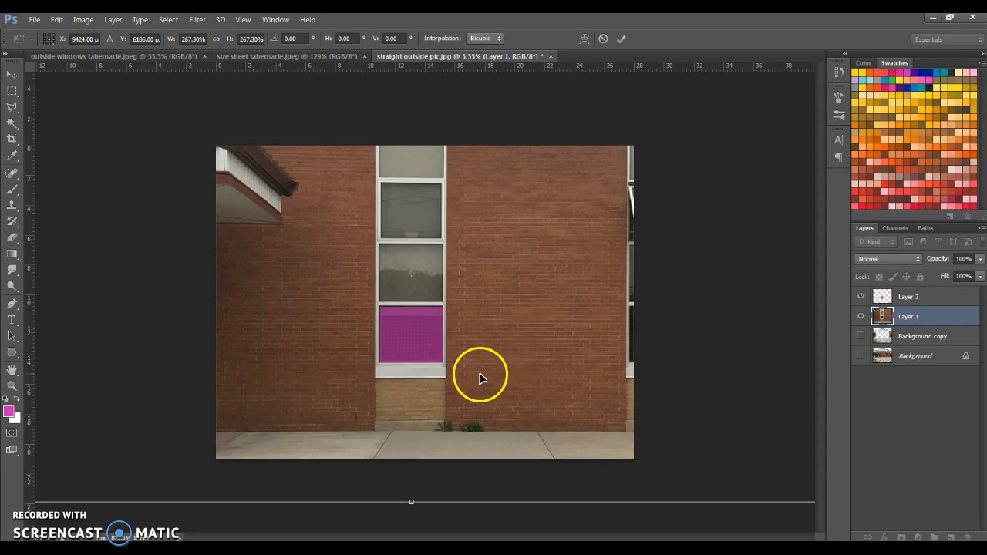
pyautogui.press('Return')
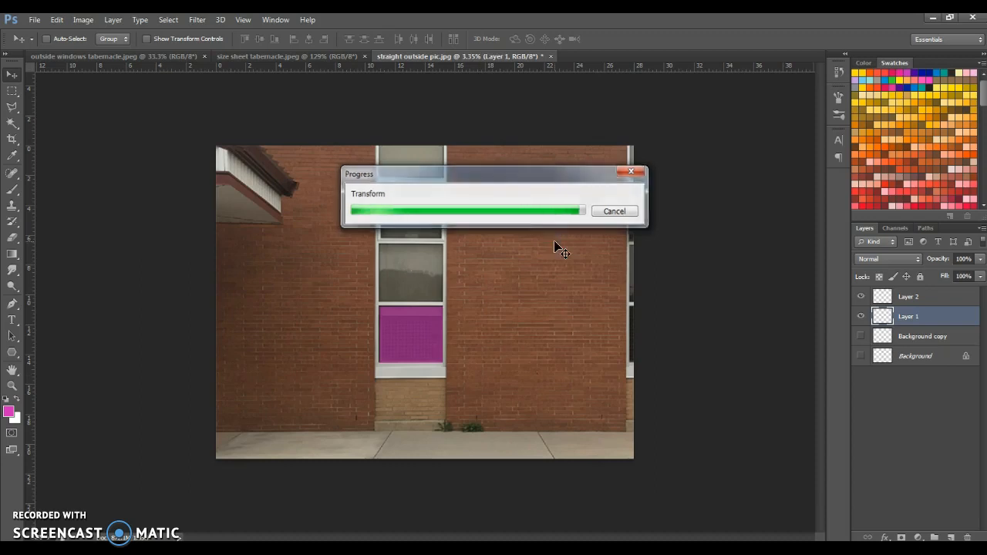
# Step: Extend the crop boundary outward on all four sides of the canvas to take in the whole enlarged wall photo
pyautogui.hotkey('alt', 'space')
pyautogui.scroll(1, 400, 339)
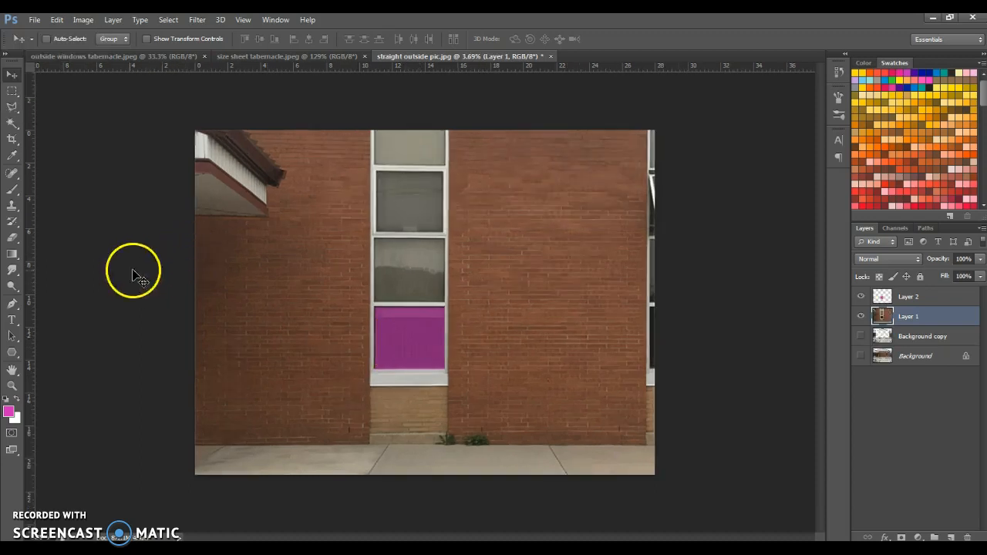
pyautogui.scroll(-10, 222, 264)
pyautogui.scroll(-2, 222, 264)
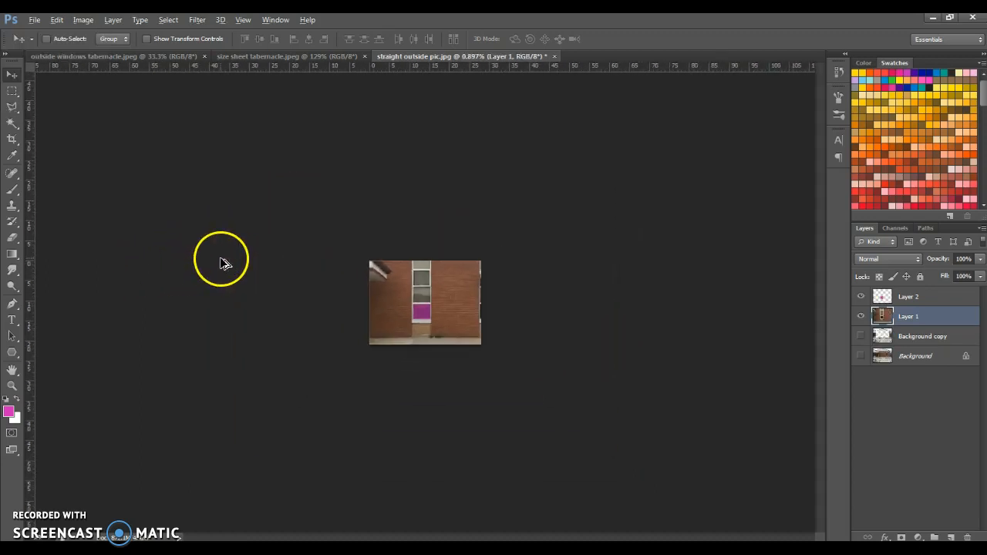
pyautogui.click(12, 139)
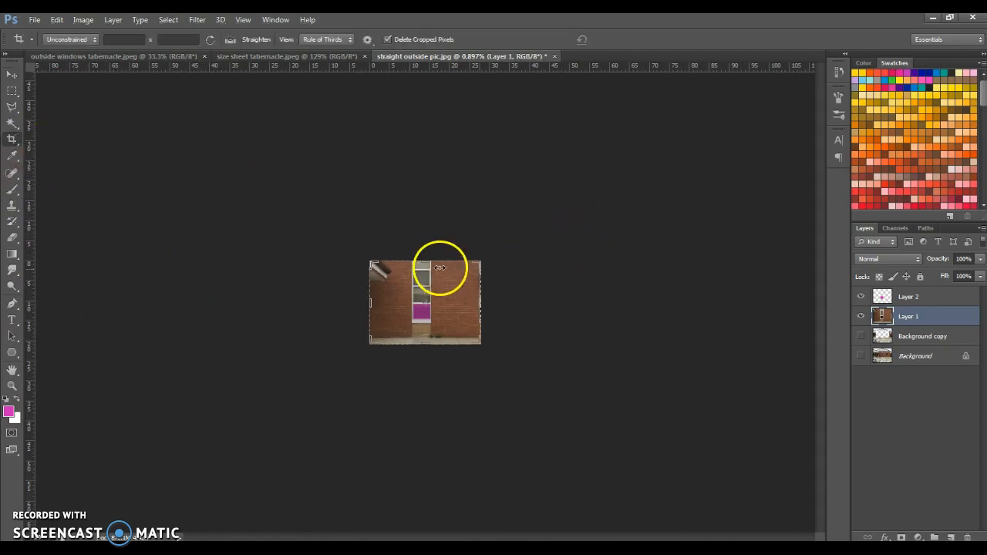
pyautogui.moveTo(425, 261); pyautogui.dragTo(430, 226)
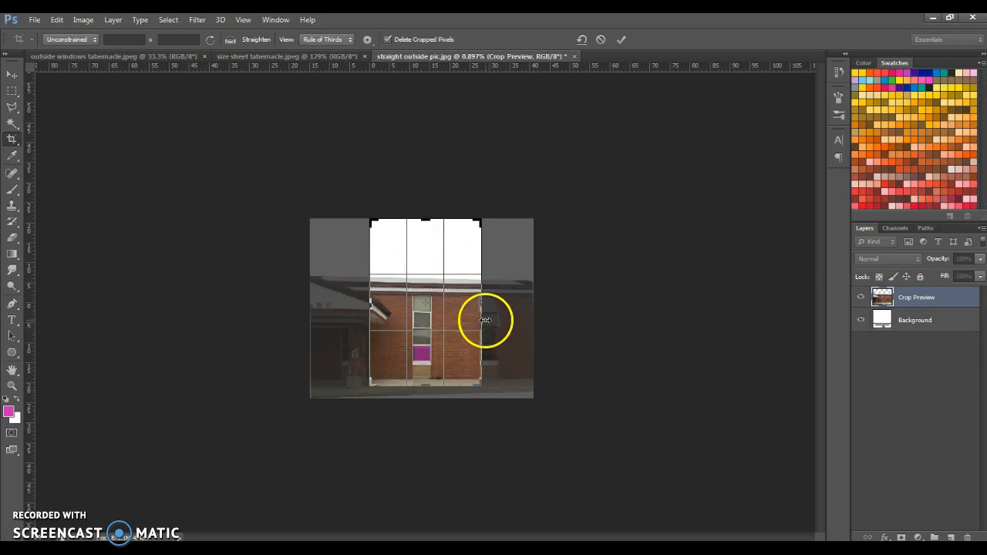
pyautogui.moveTo(482, 307); pyautogui.dragTo(532, 301)
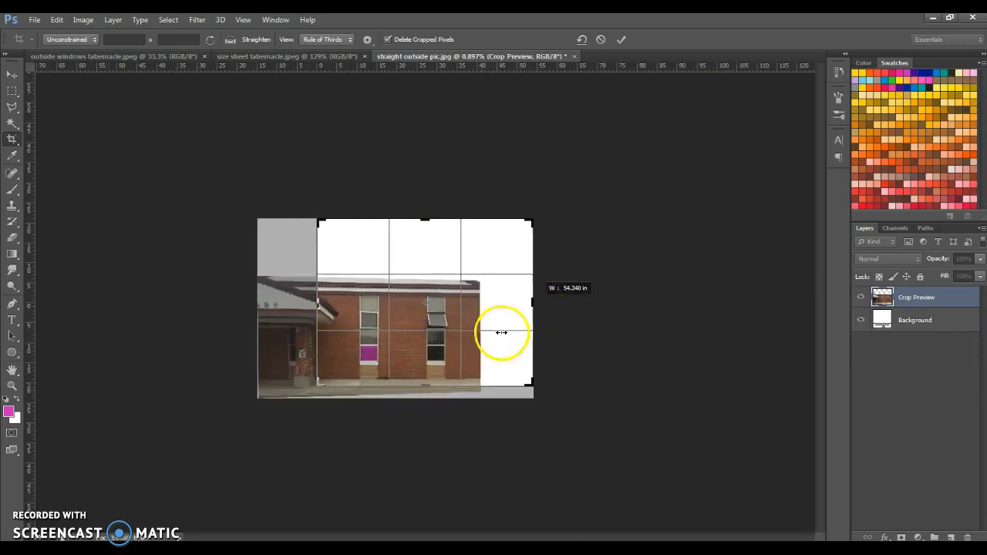
pyautogui.moveTo(425, 392); pyautogui.dragTo(430, 439)
pyautogui.moveTo(320, 302); pyautogui.dragTo(277, 303)
# Step: Tighten the crop boundary to a narrow margin around the wall photo and apply the crop
pyautogui.moveTo(426, 436); pyautogui.dragTo(425, 399)
pyautogui.moveTo(570, 301); pyautogui.dragTo(550, 309)
pyautogui.moveTo(431, 208); pyautogui.dragTo(427, 235)
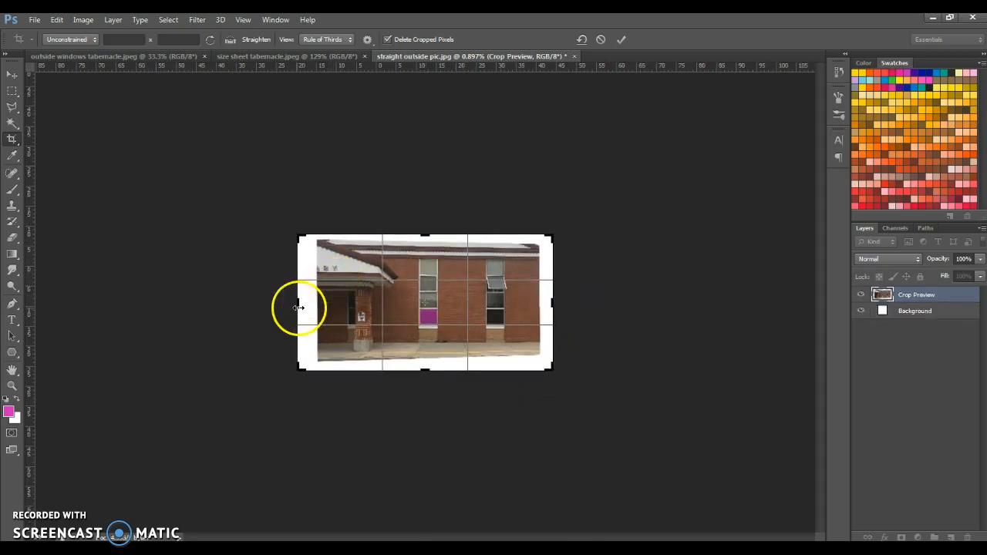
pyautogui.moveTo(300, 307); pyautogui.dragTo(310, 307)
pyautogui.press('Return')
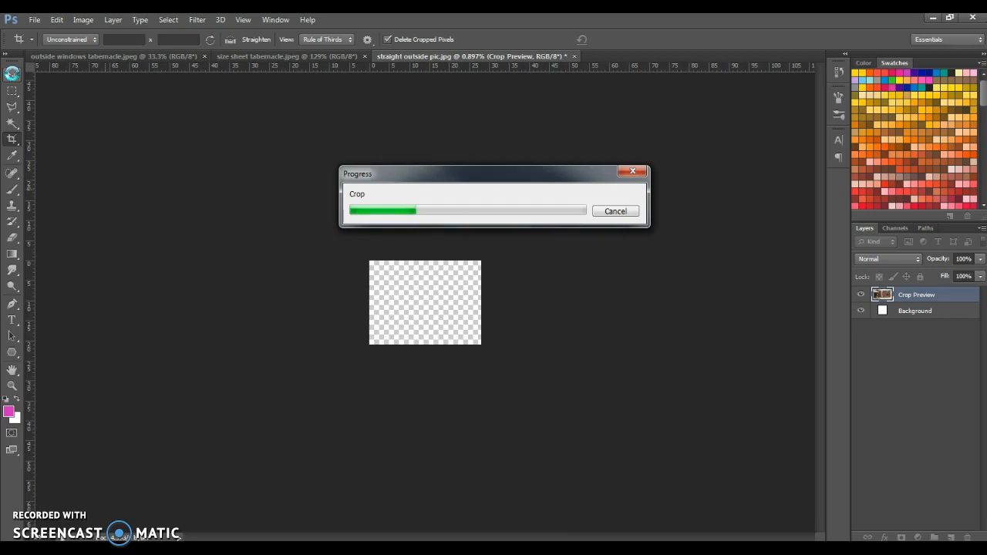
pyautogui.click(480, 302)
pyautogui.click(674, 300)
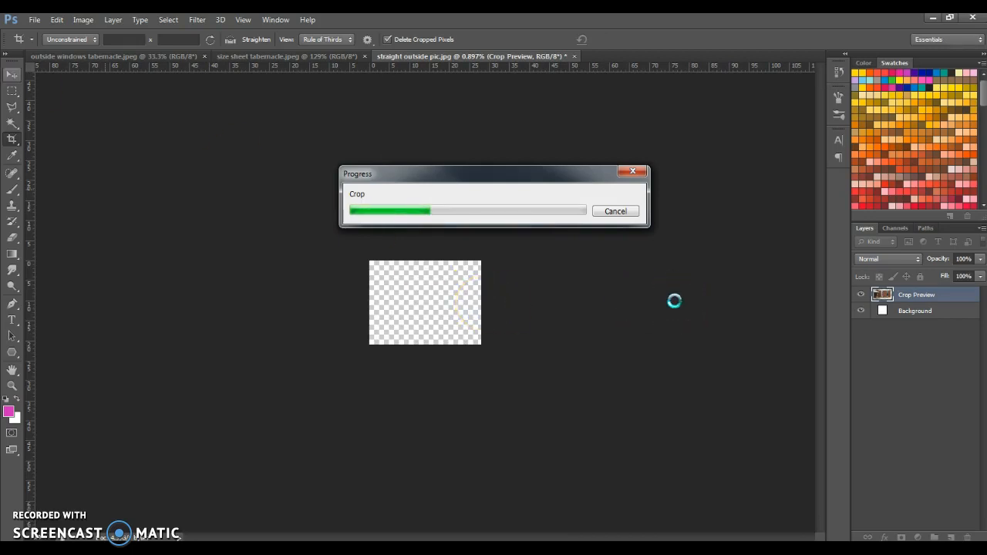